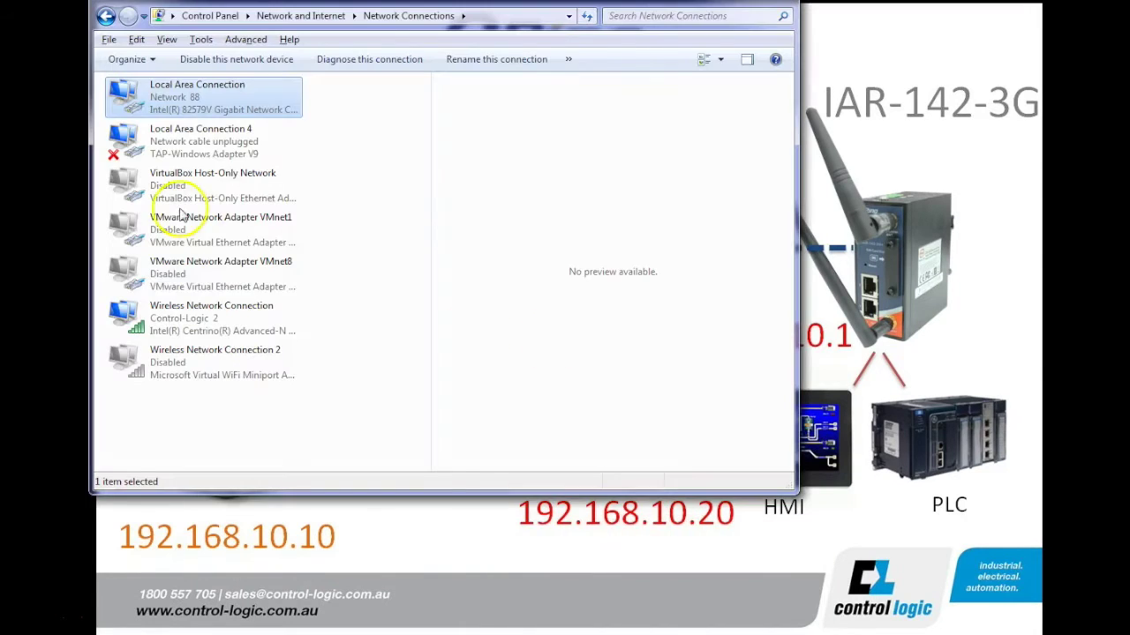
# Bring up the right-click menu of the wired Local Area Connection adapter
pyautogui.rightClick(194, 95)
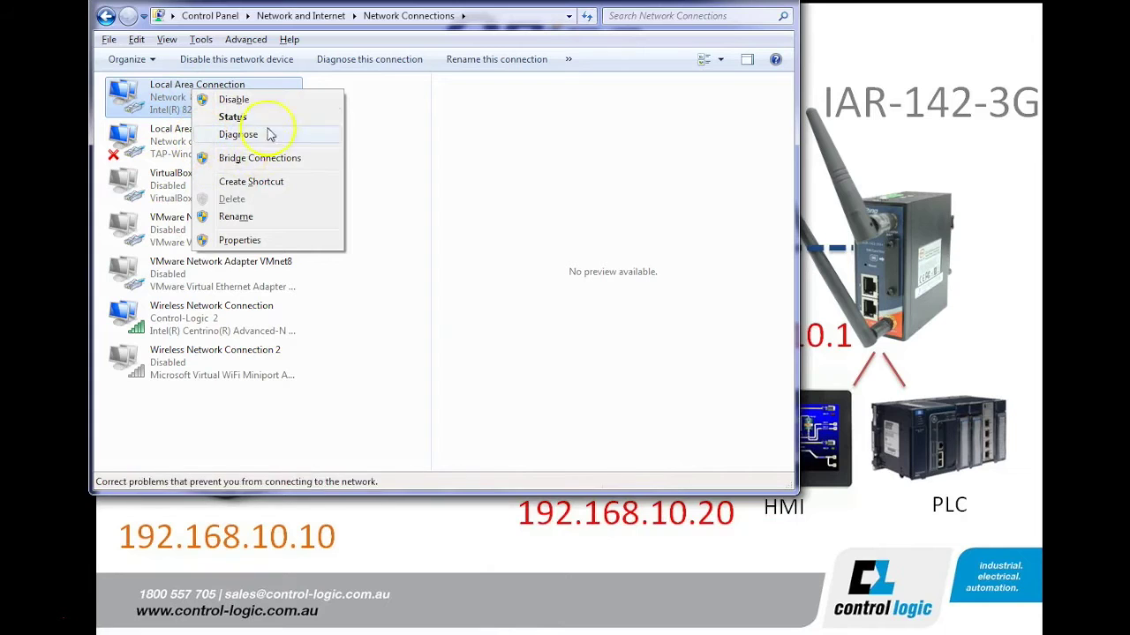
# Verify the adapter's IPv4 settings are static 192.168.10.3, mask 255.255.255.0, gateway 192.168.10.1, leaving them unchanged
pyautogui.click(245, 240)
pyautogui.click(264, 251)
pyautogui.scroll(-2, 265, 253)
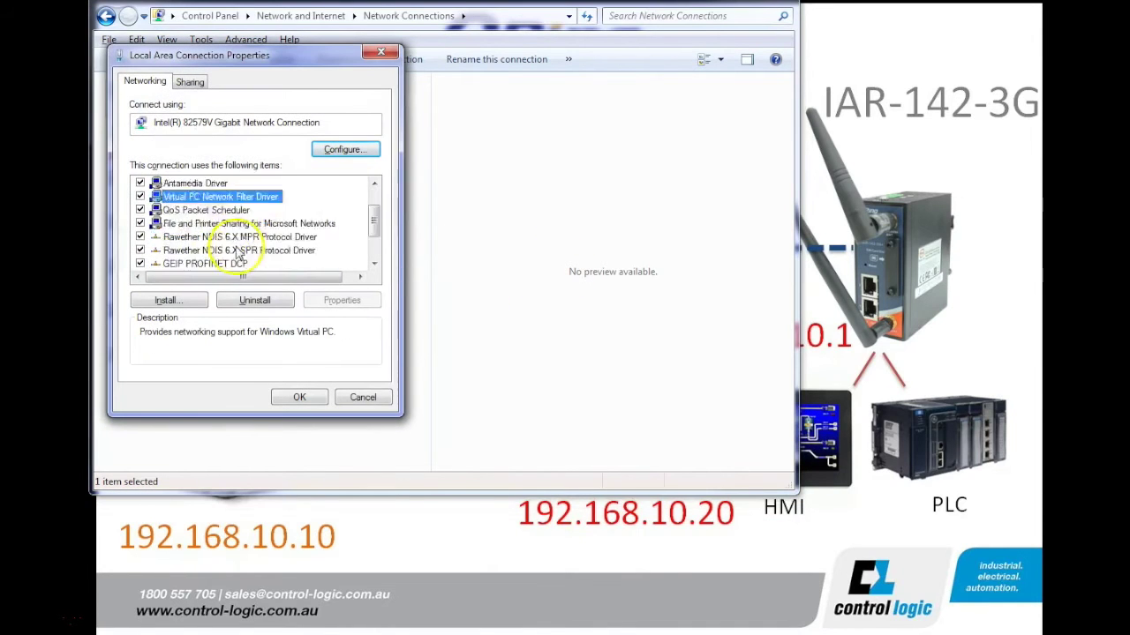
pyautogui.scroll(-1, 297, 276)
pyautogui.click(287, 238)
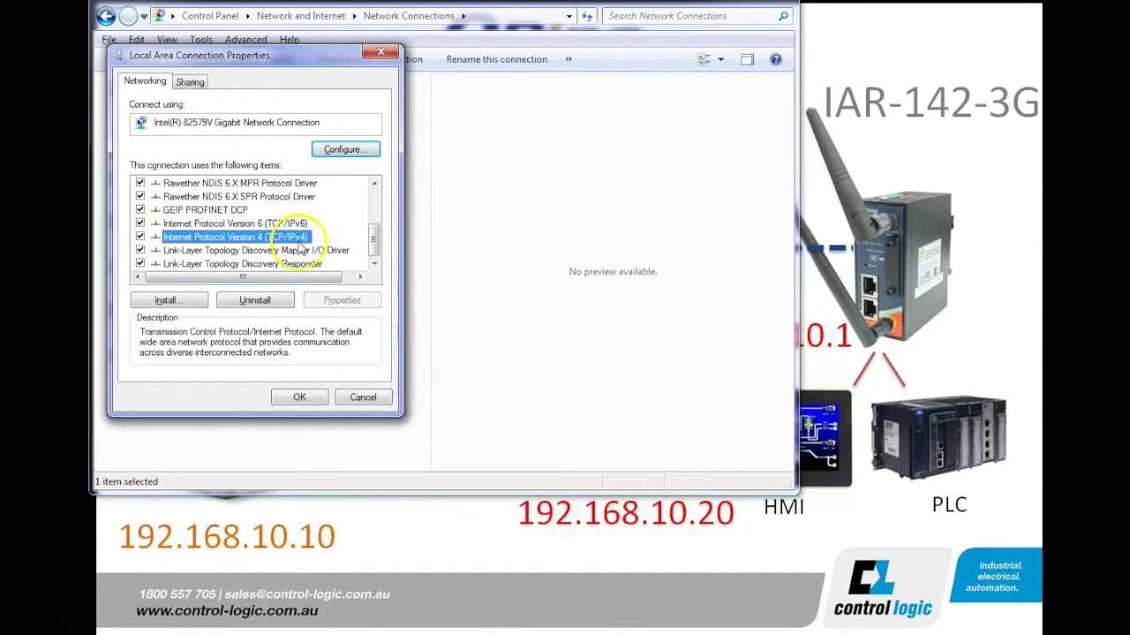
pyautogui.click(344, 299)
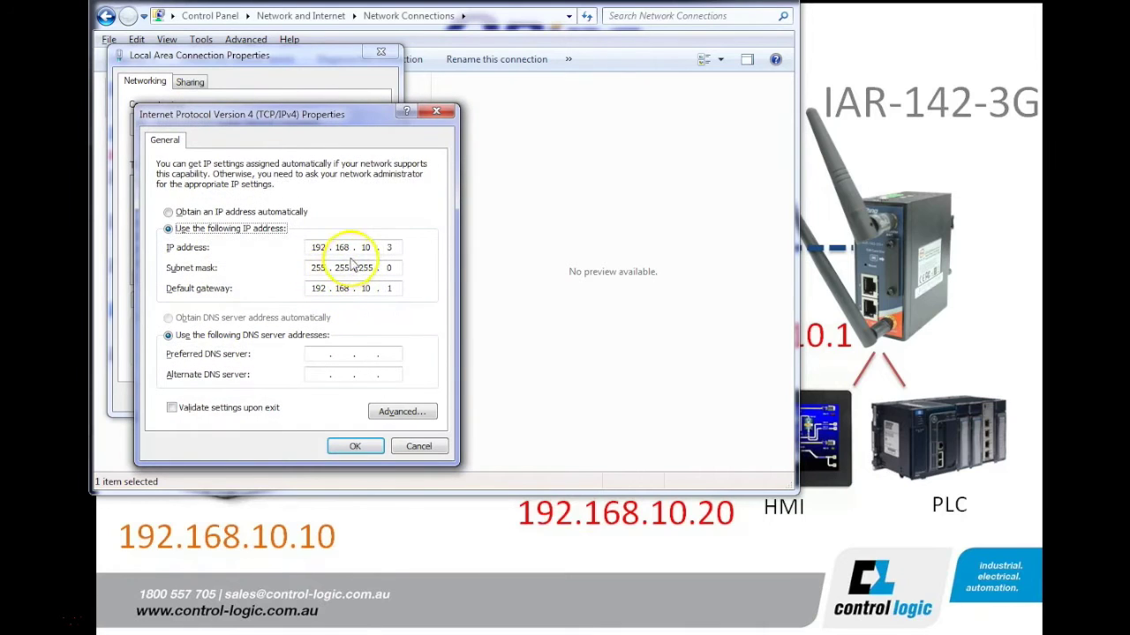
pyautogui.doubleClick(308, 247)
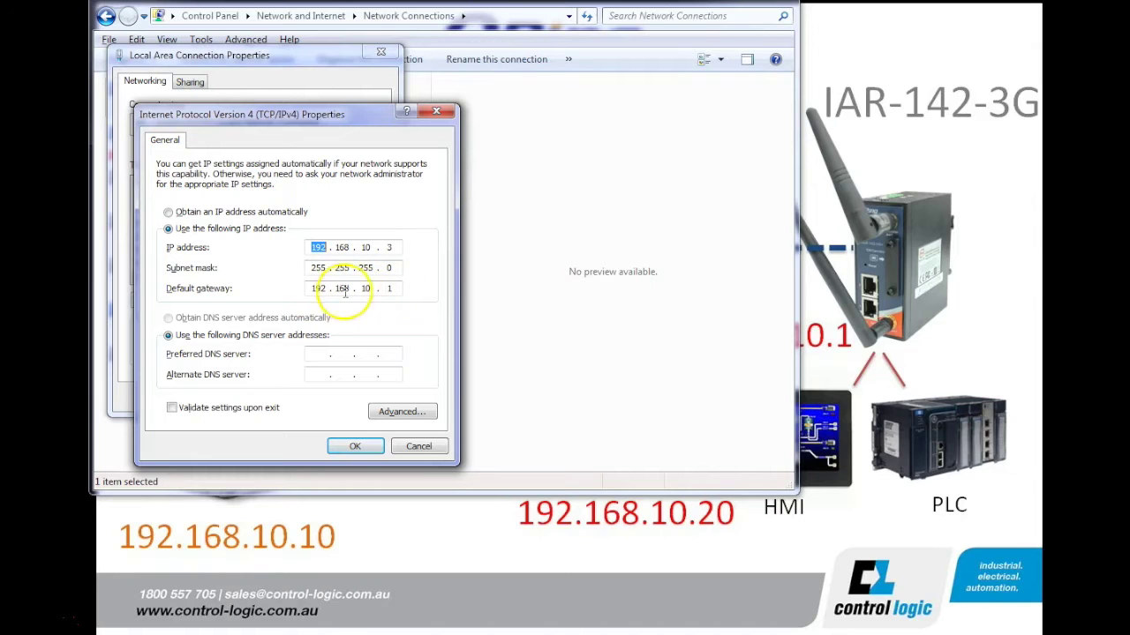
pyautogui.click(355, 446)
pyautogui.click(300, 397)
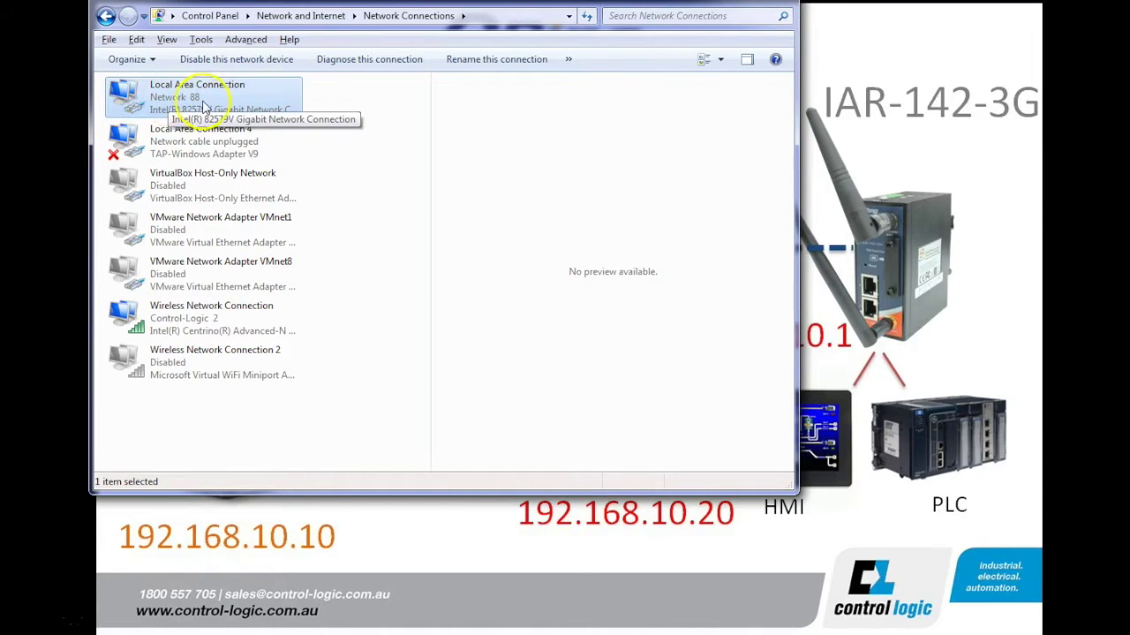
pyautogui.moveTo(792, 632)
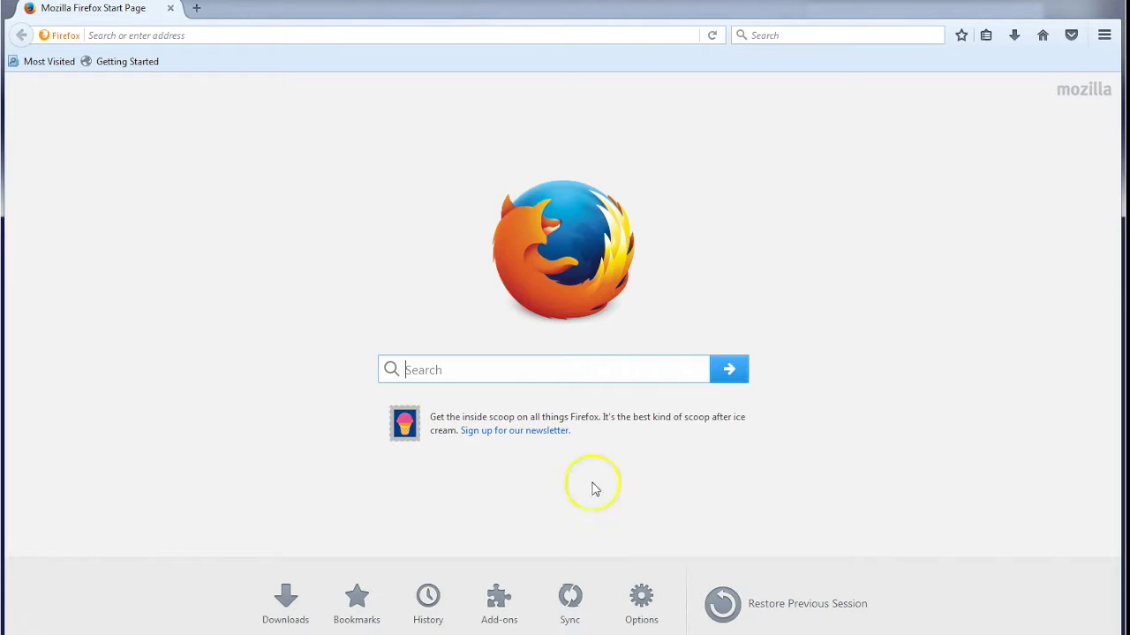
# Load the router's page at 192.168.10.1 in Firefox
pyautogui.click(200, 35)
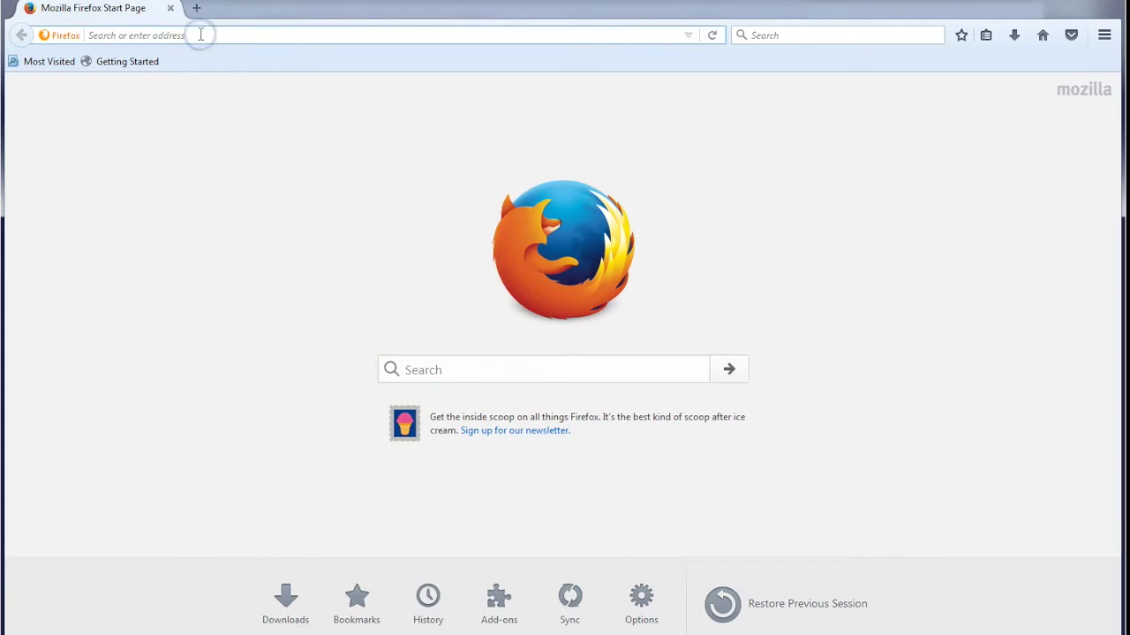
pyautogui.write('192.168.10.1/')
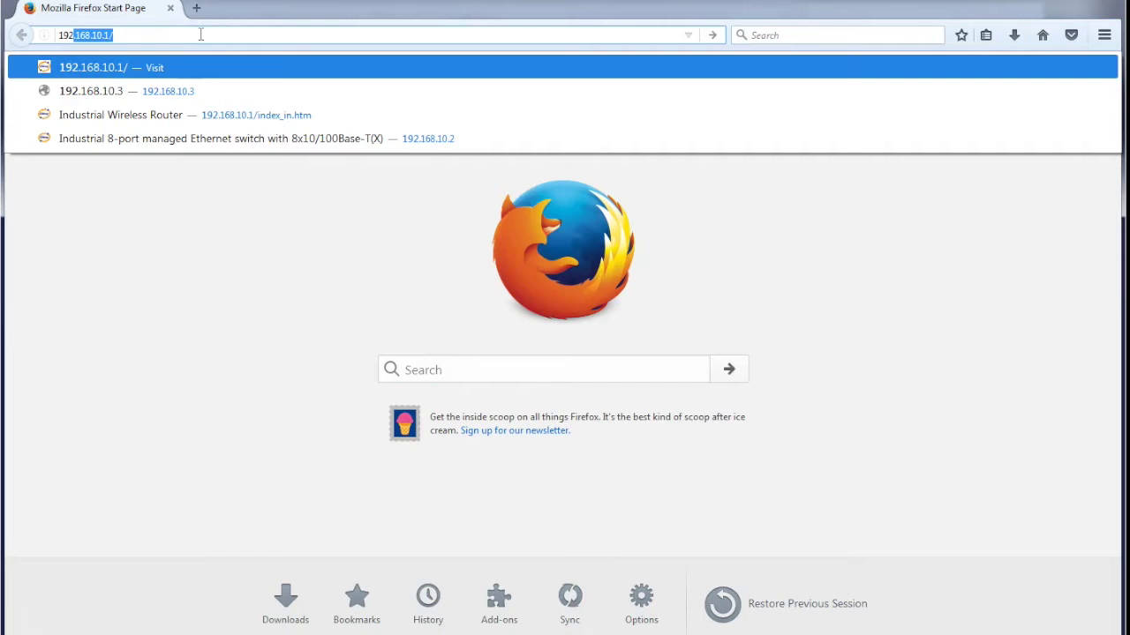
pyautogui.press('Right')
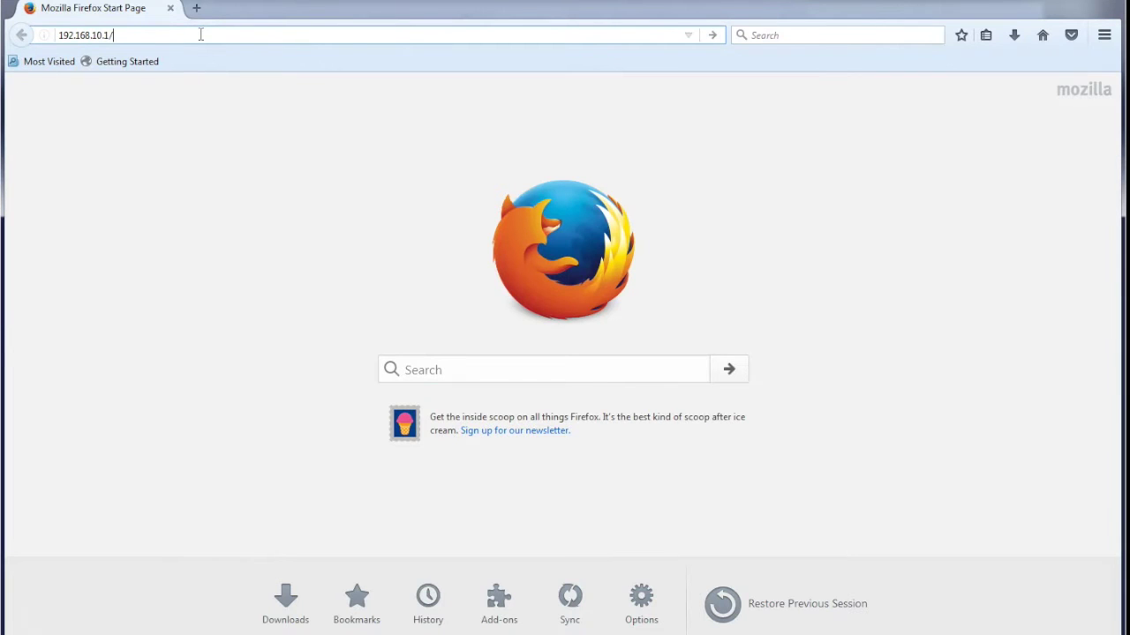
pyautogui.press('Return')
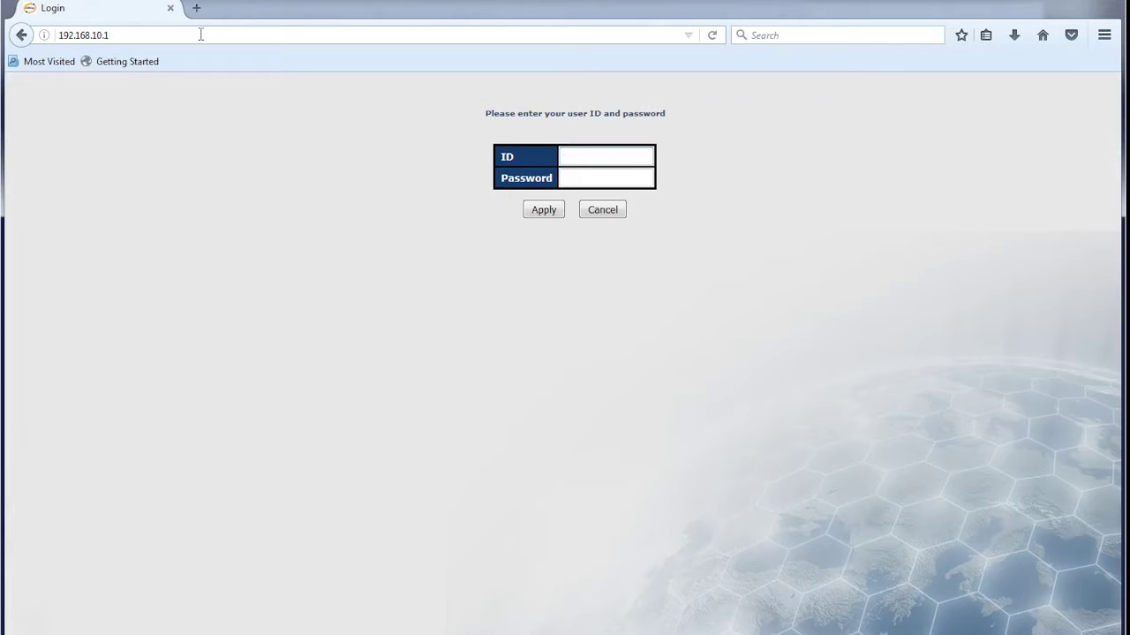
# Sign in with the administrator user name and password
pyautogui.write('admin')
pyautogui.press('Tab')
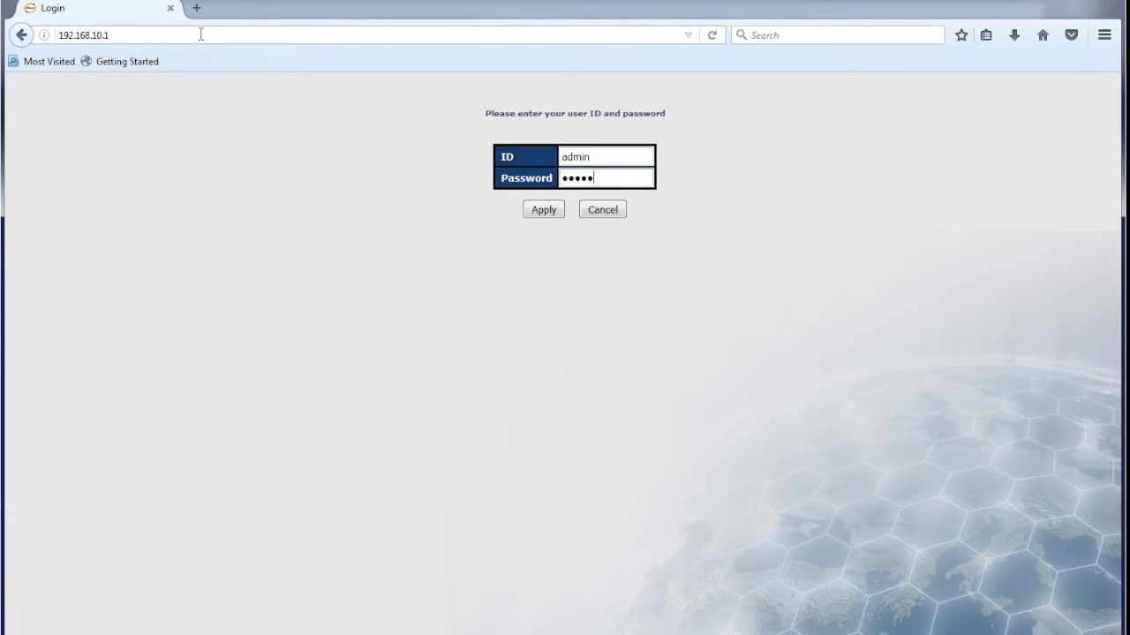
pyautogui.write('admin')
pyautogui.click(544, 209)
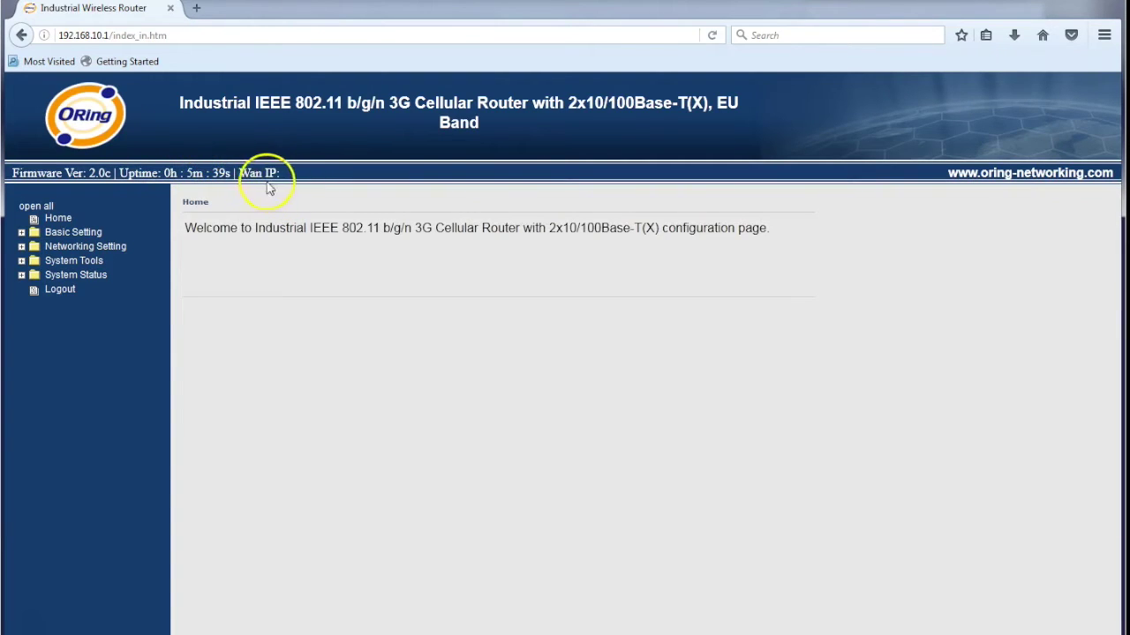
# Set the WAN Connection Type under Basic Setting > WAN to Modem/3G
pyautogui.moveTo(240, 173); pyautogui.dragTo(286, 173)
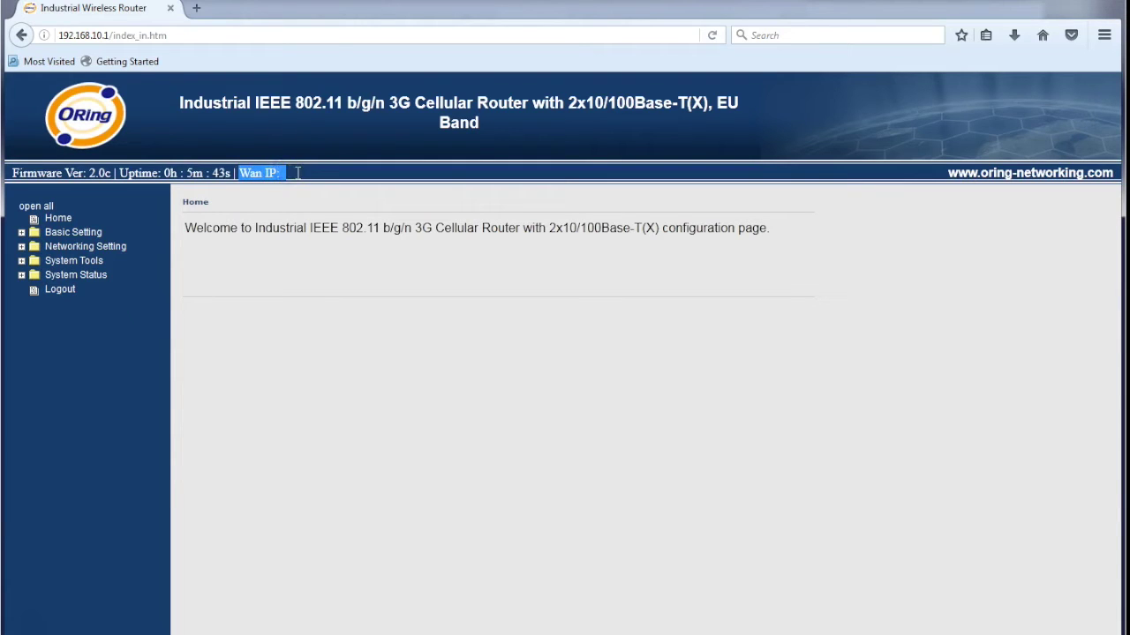
pyautogui.click(22, 232)
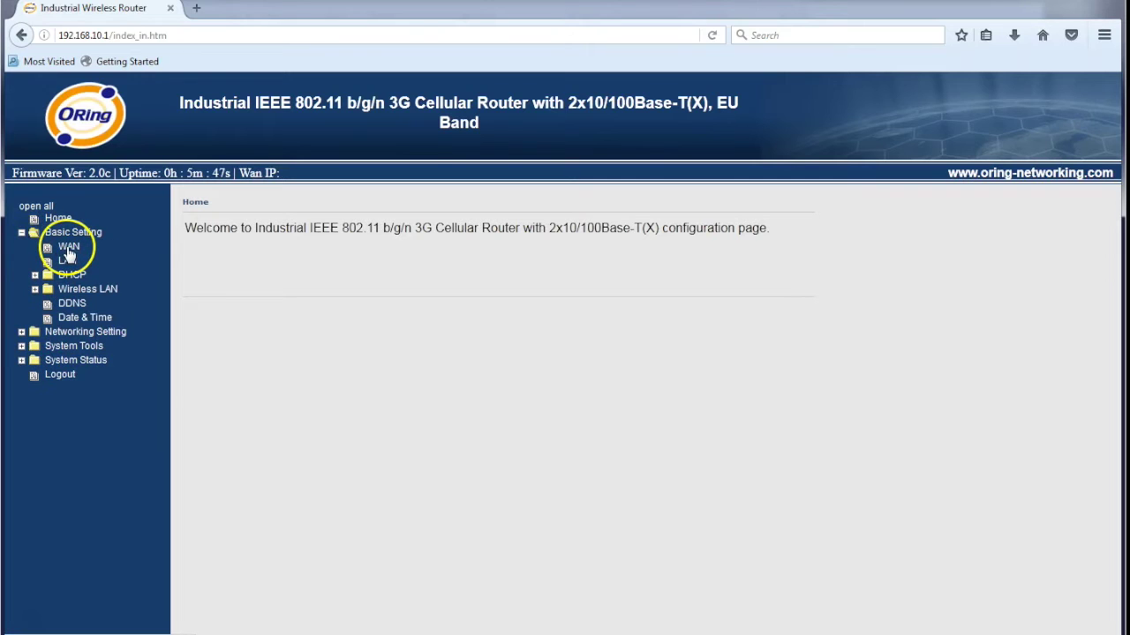
pyautogui.click(69, 248)
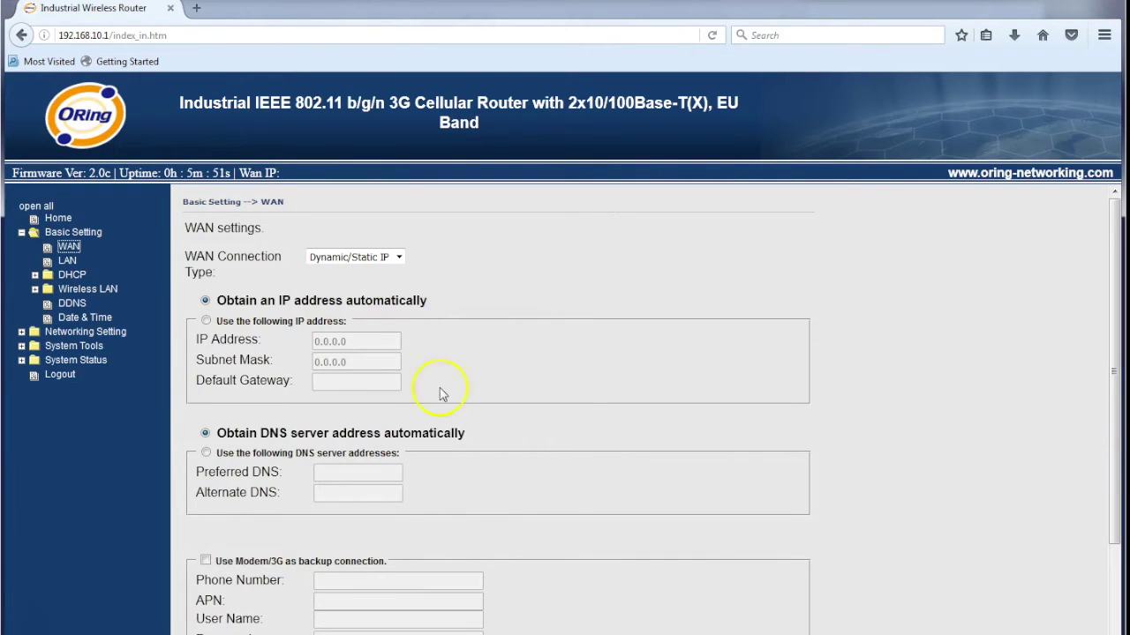
pyautogui.click(399, 257)
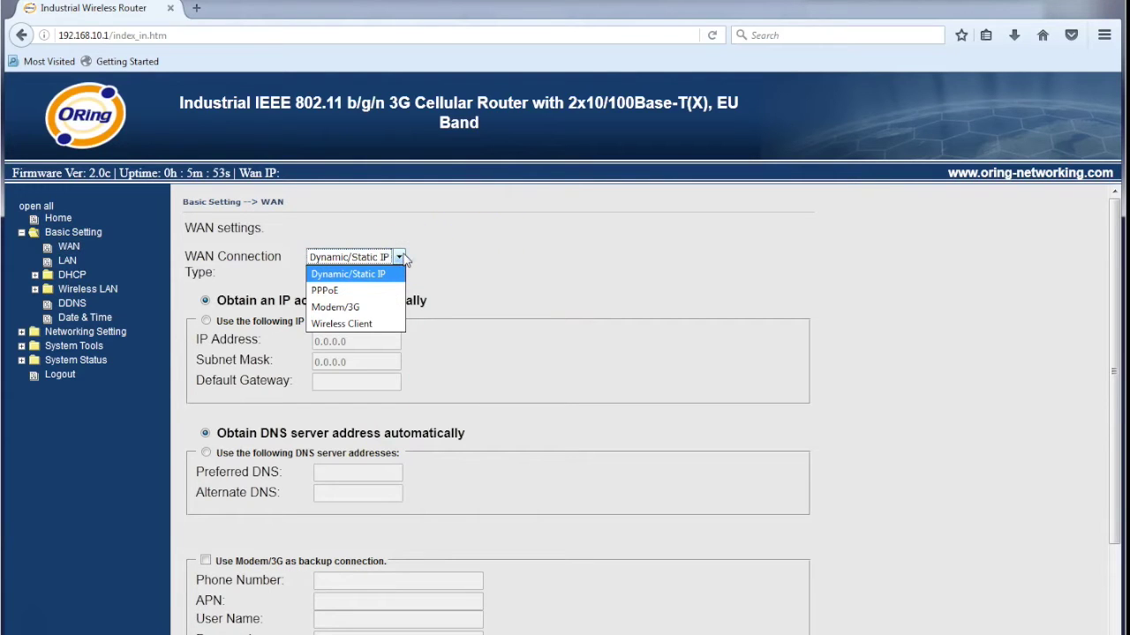
pyautogui.click(357, 309)
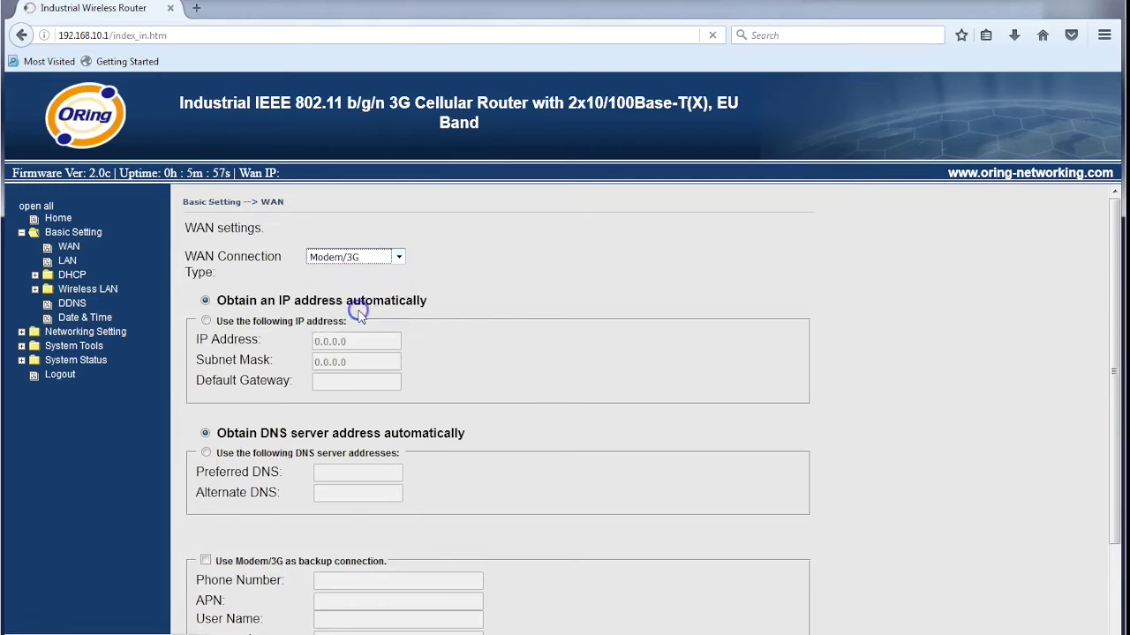
pyautogui.click(490, 296)
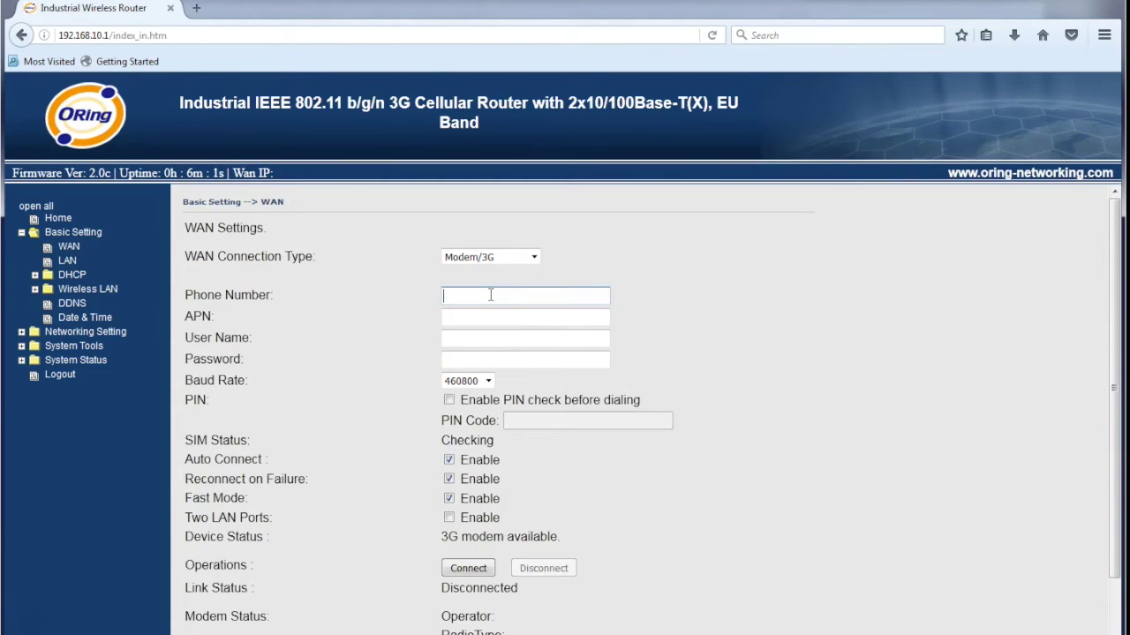
# Enter phone number *99# and APN telstra.extranet in the Modem/3G settings
pyautogui.write('*')
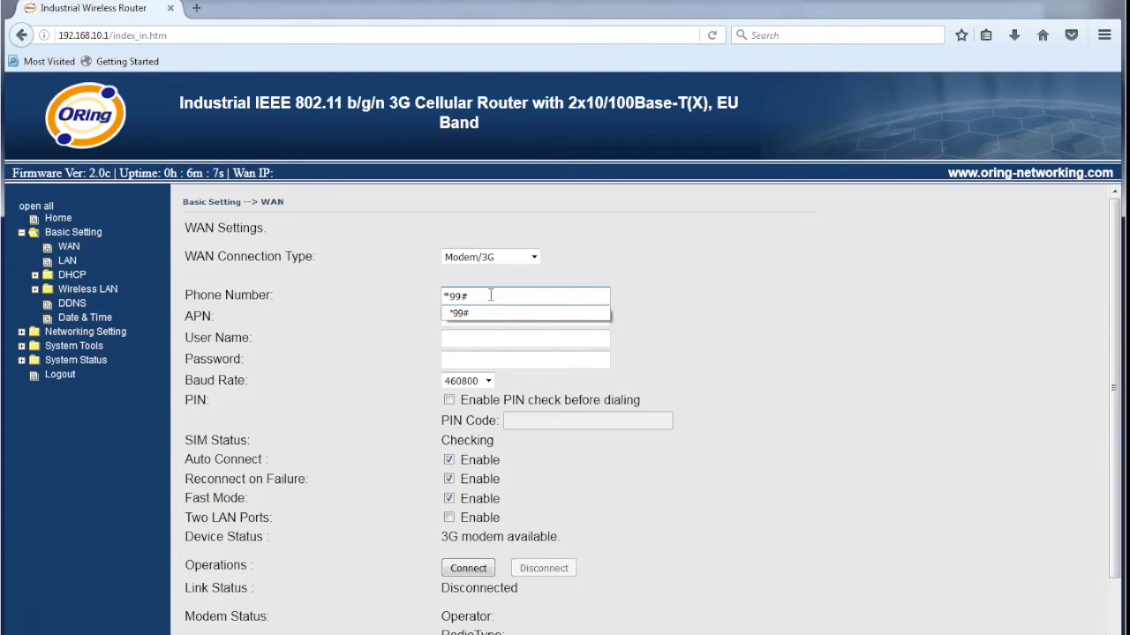
pyautogui.write('99#')
pyautogui.click(627, 284)
pyautogui.click(556, 318)
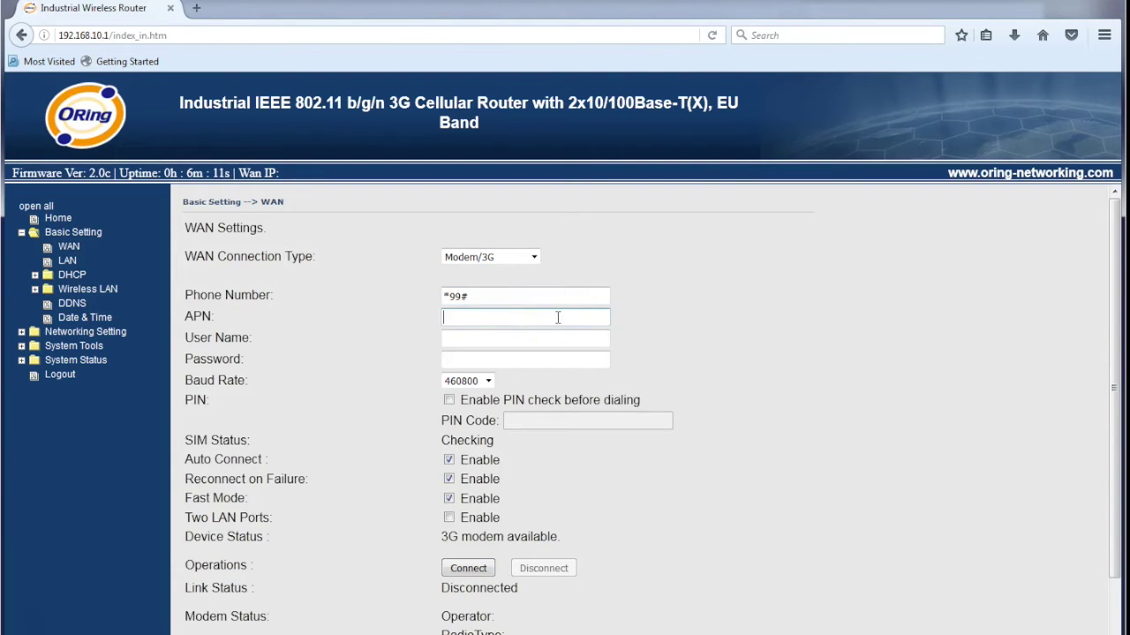
pyautogui.write('telstra.')
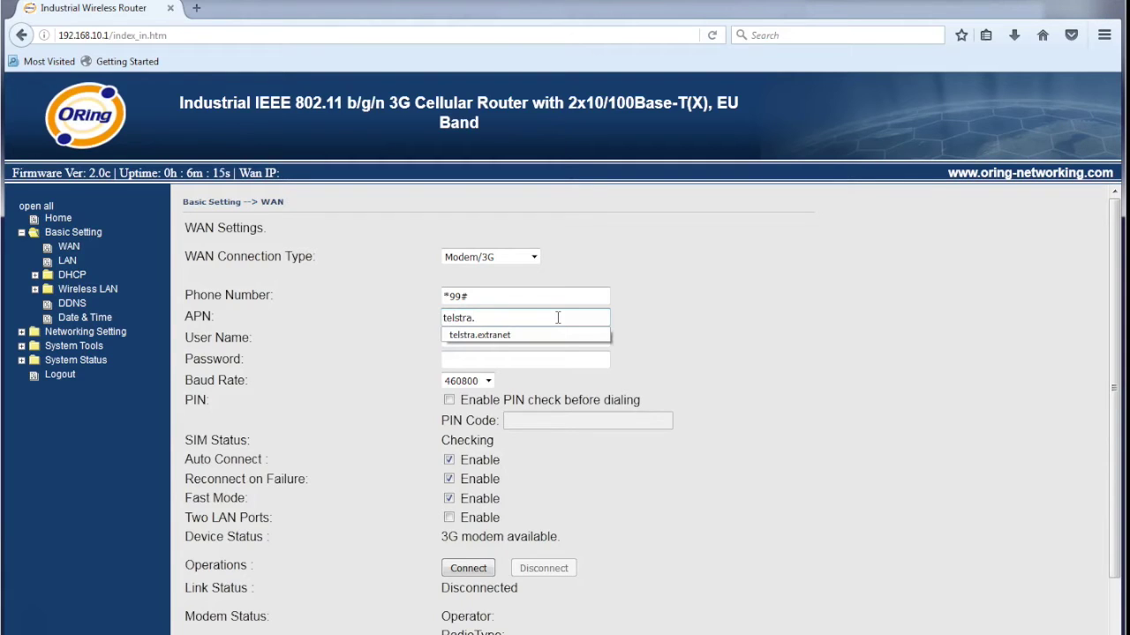
pyautogui.press('Down')
pyautogui.press('Tab')
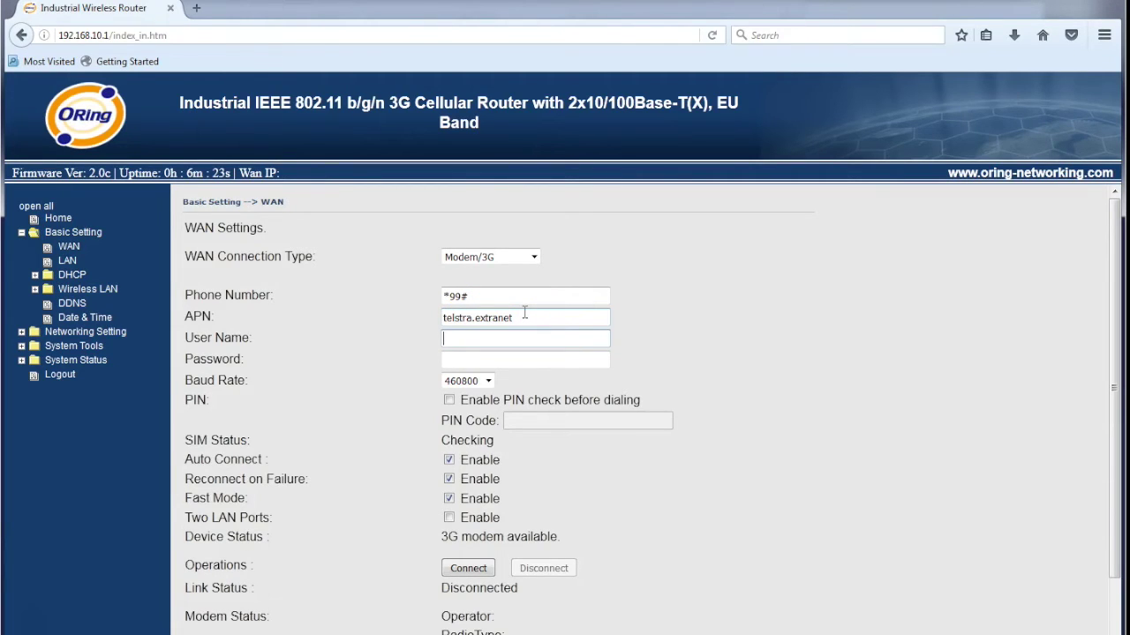
pyautogui.click(522, 452)
# Enable Two LAN Ports, save the Modem/3G settings and start the 3G connection
pyautogui.scroll(-1, 518, 447)
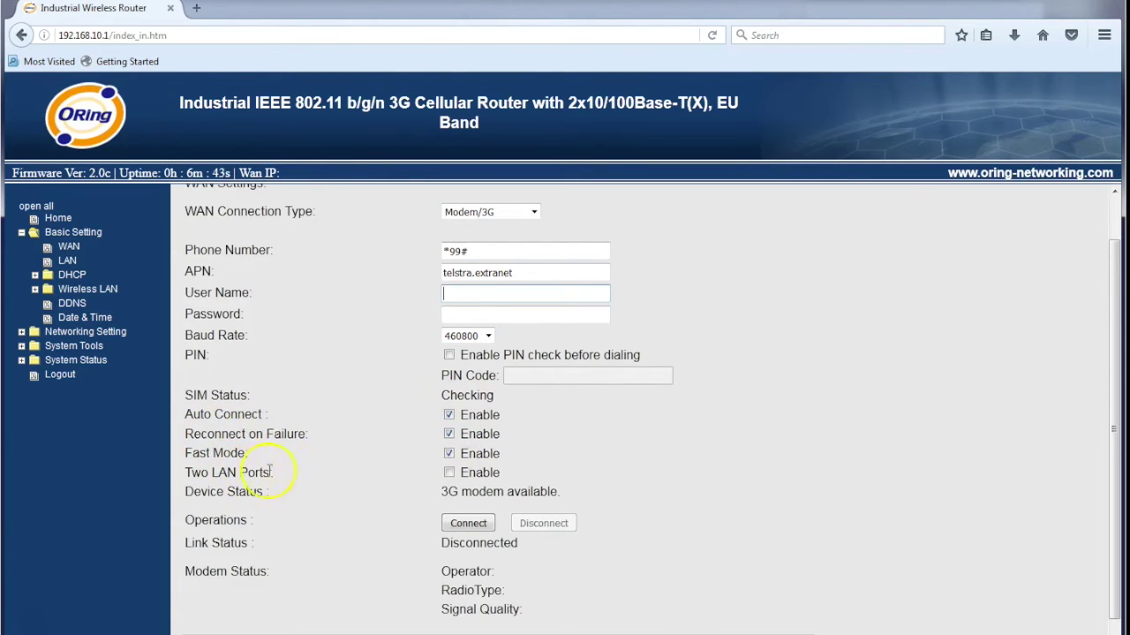
pyautogui.click(449, 474)
pyautogui.click(450, 474)
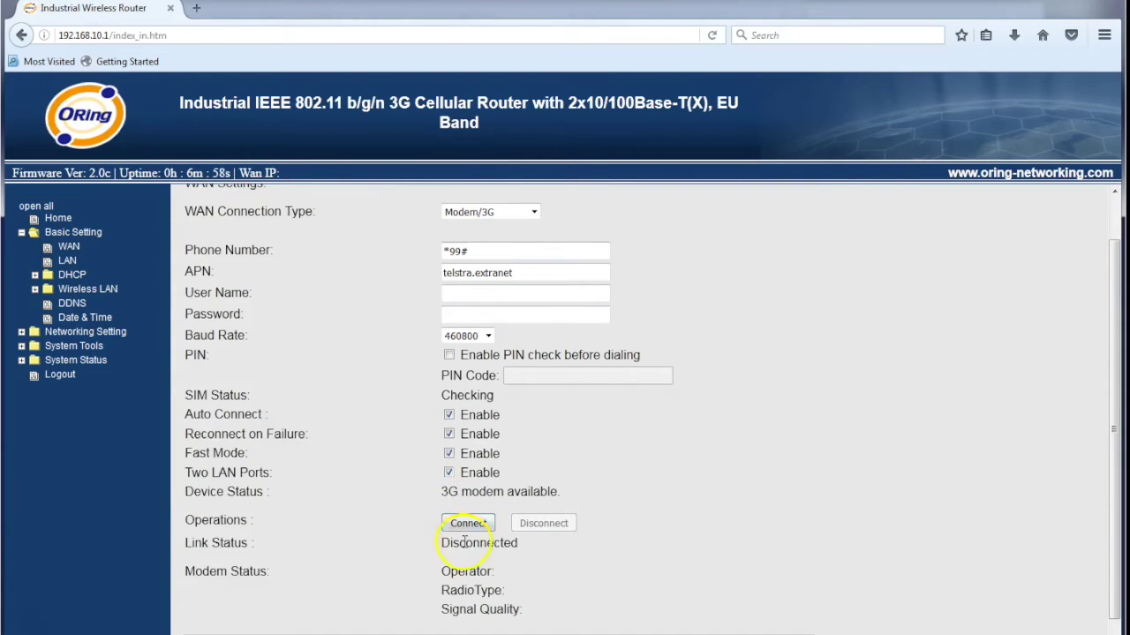
pyautogui.scroll(-1, 371, 556)
pyautogui.click(211, 629)
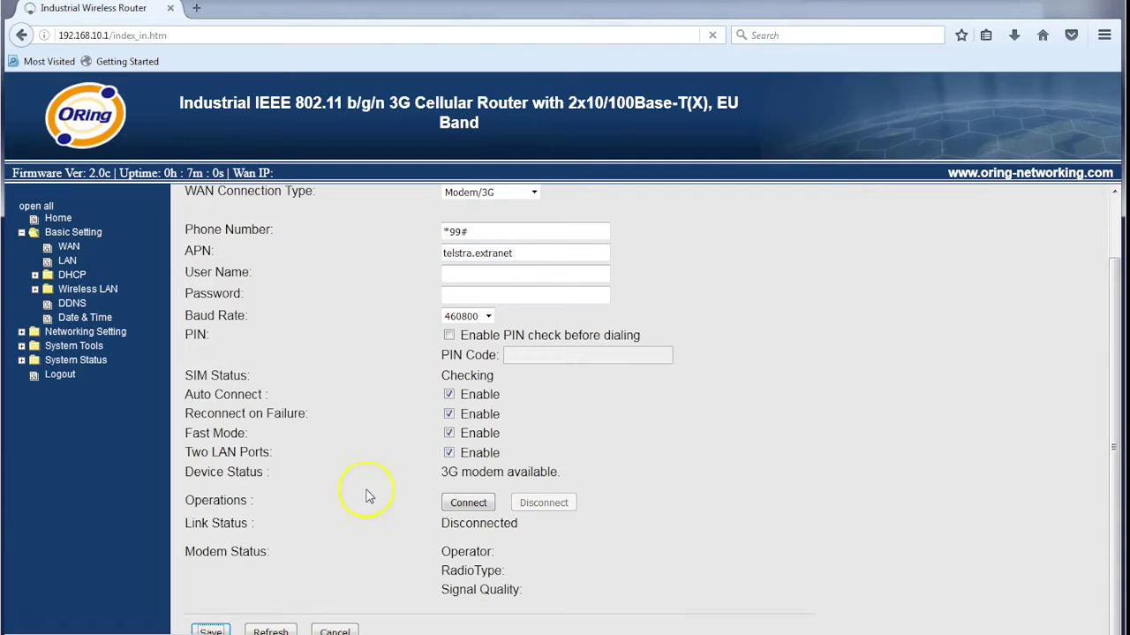
pyautogui.click(472, 507)
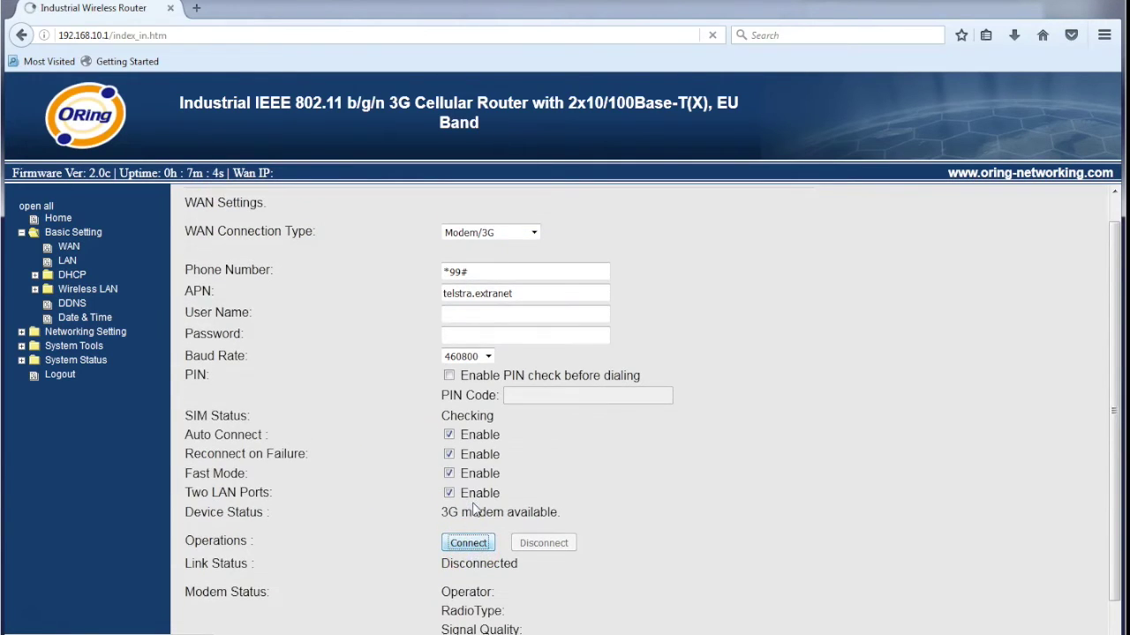
pyautogui.click(283, 173)
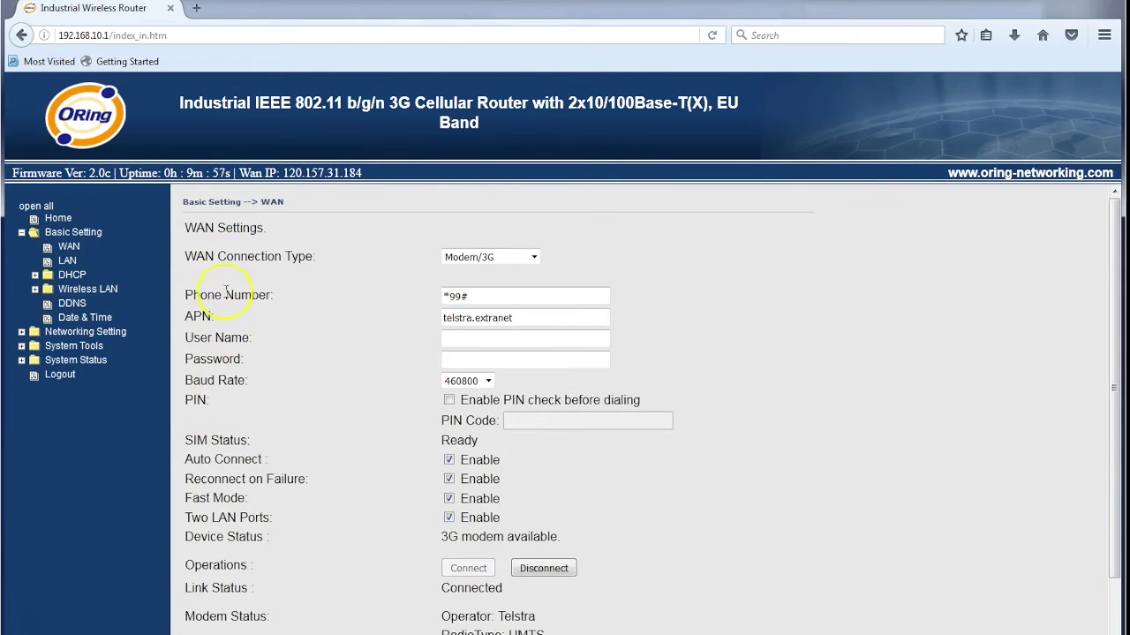
pyautogui.moveTo(235, 173); pyautogui.dragTo(370, 173)
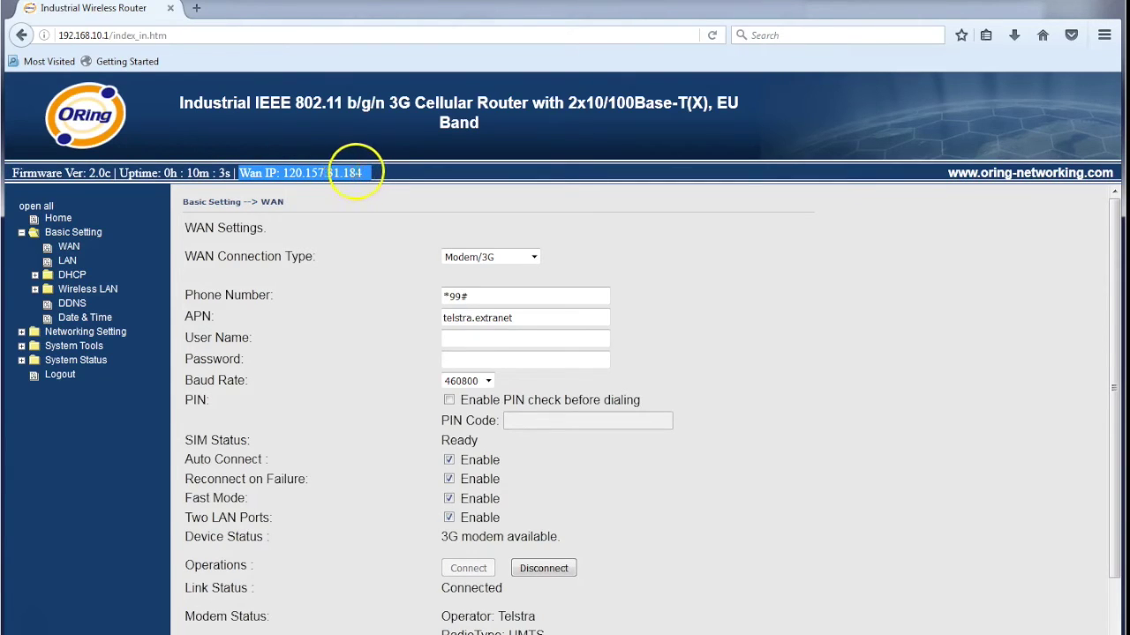
pyautogui.click(416, 173)
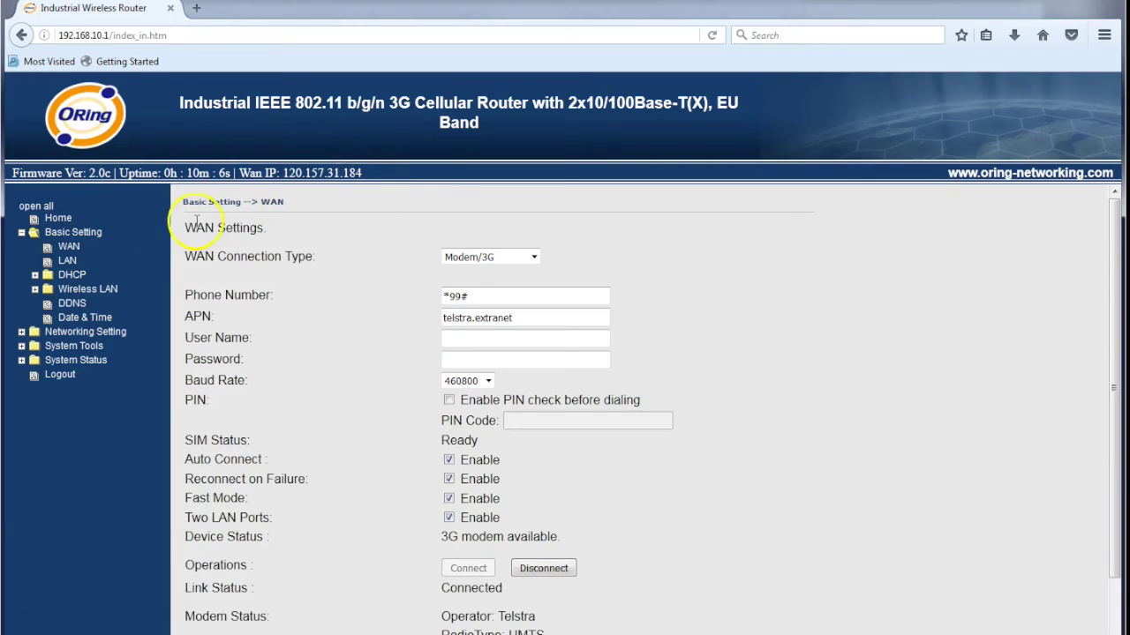
# Open the LAN page and check the router's IP Address reads 192.168.10.1
pyautogui.click(68, 262)
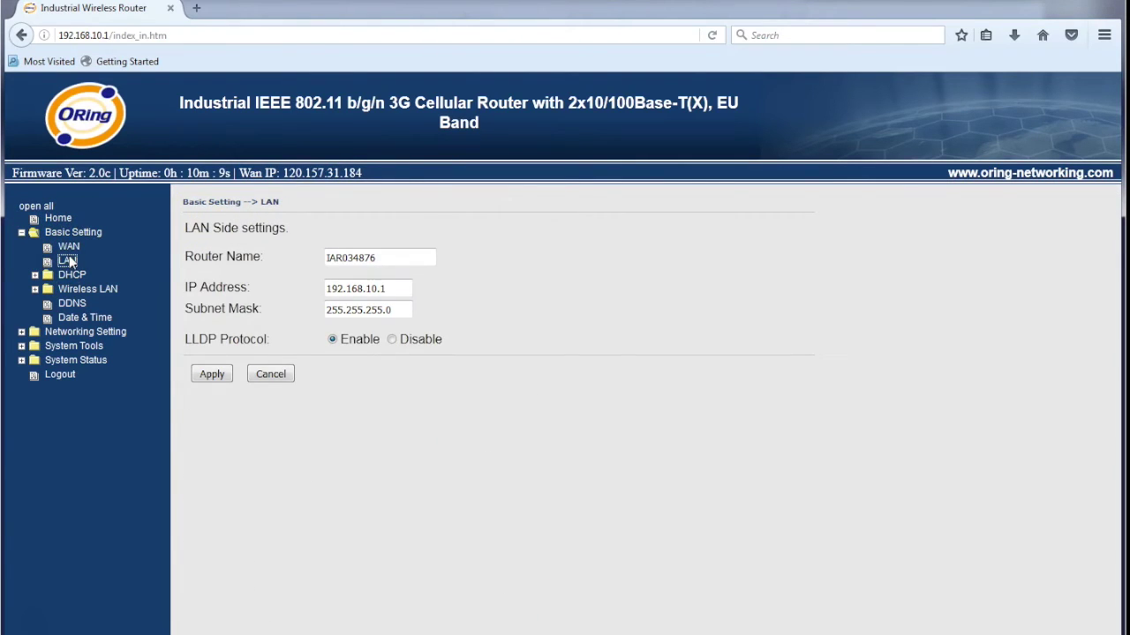
pyautogui.moveTo(394, 288); pyautogui.dragTo(329, 286)
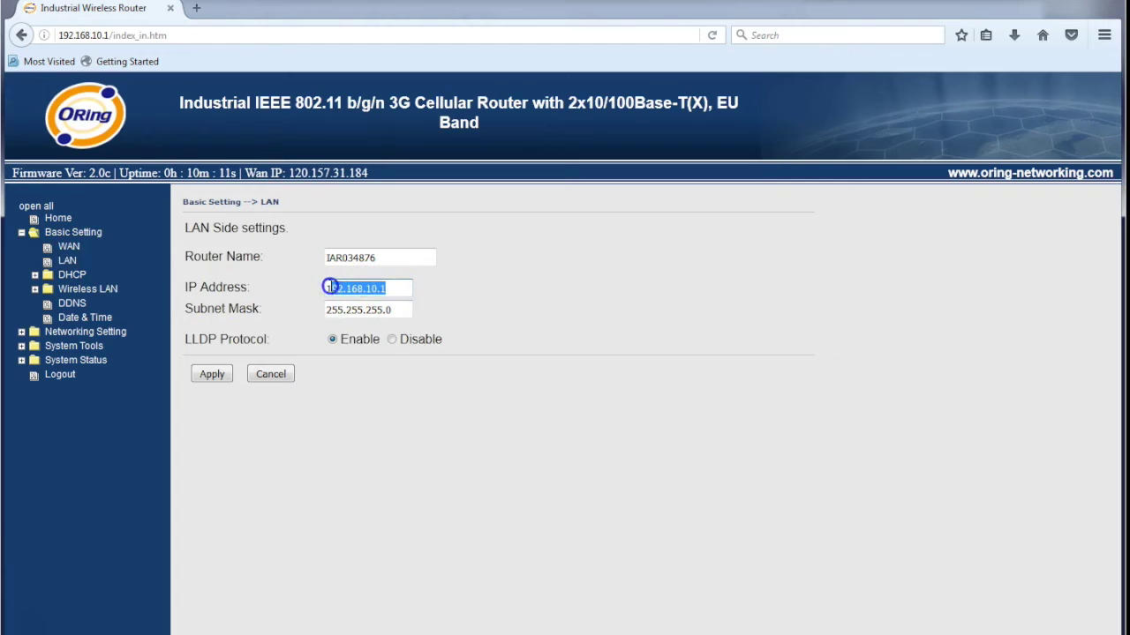
pyautogui.doubleClick(73, 36)
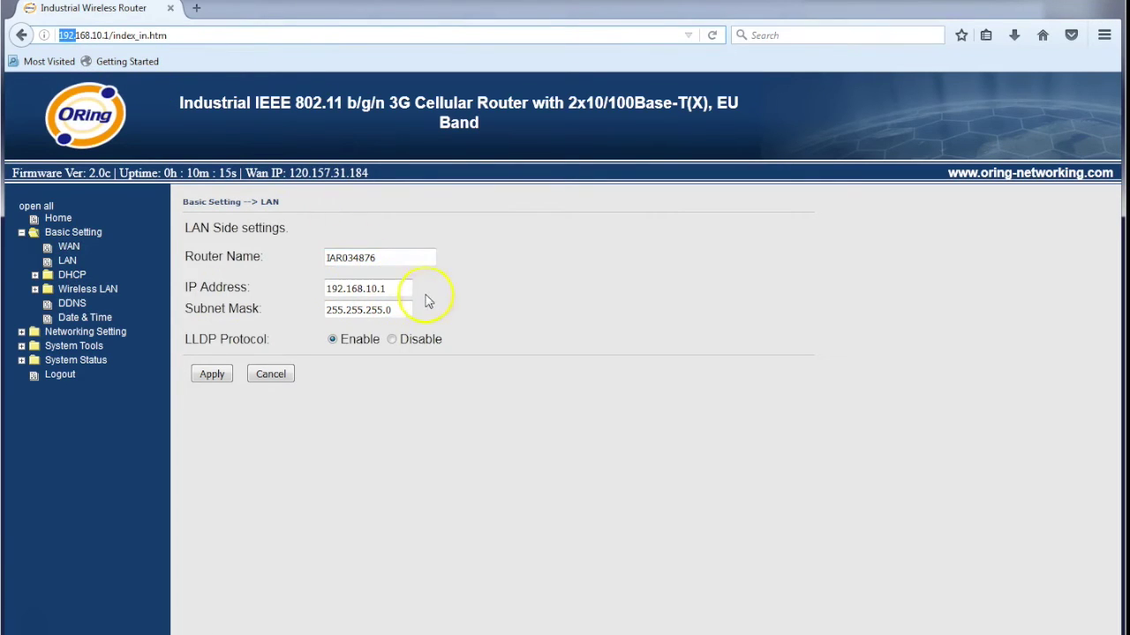
pyautogui.moveTo(386, 289); pyautogui.dragTo(317, 290)
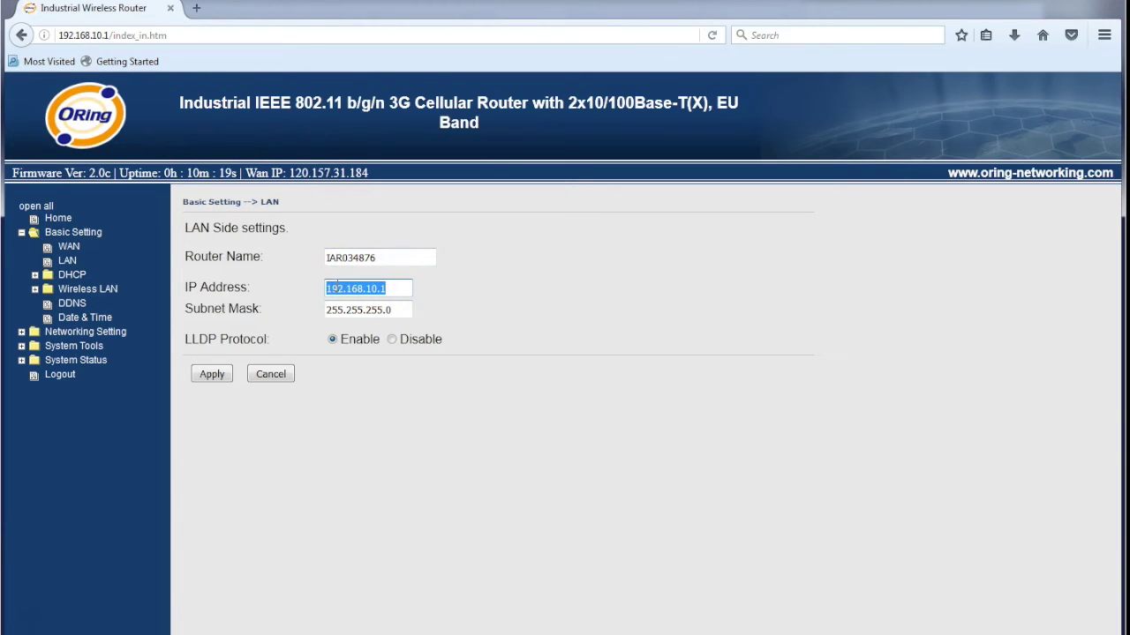
pyautogui.click(477, 296)
# Review the DHCP Server range 192.168.10.2–192.168.10.100, then go to the DDNS page
pyautogui.click(32, 276)
pyautogui.click(85, 288)
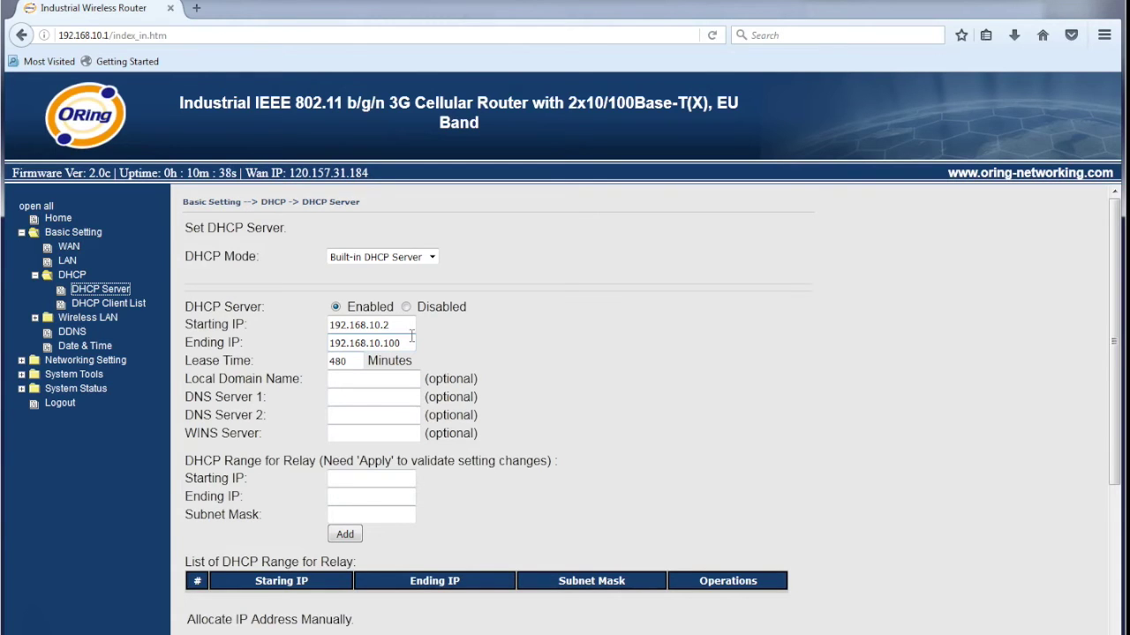
pyautogui.click(34, 318)
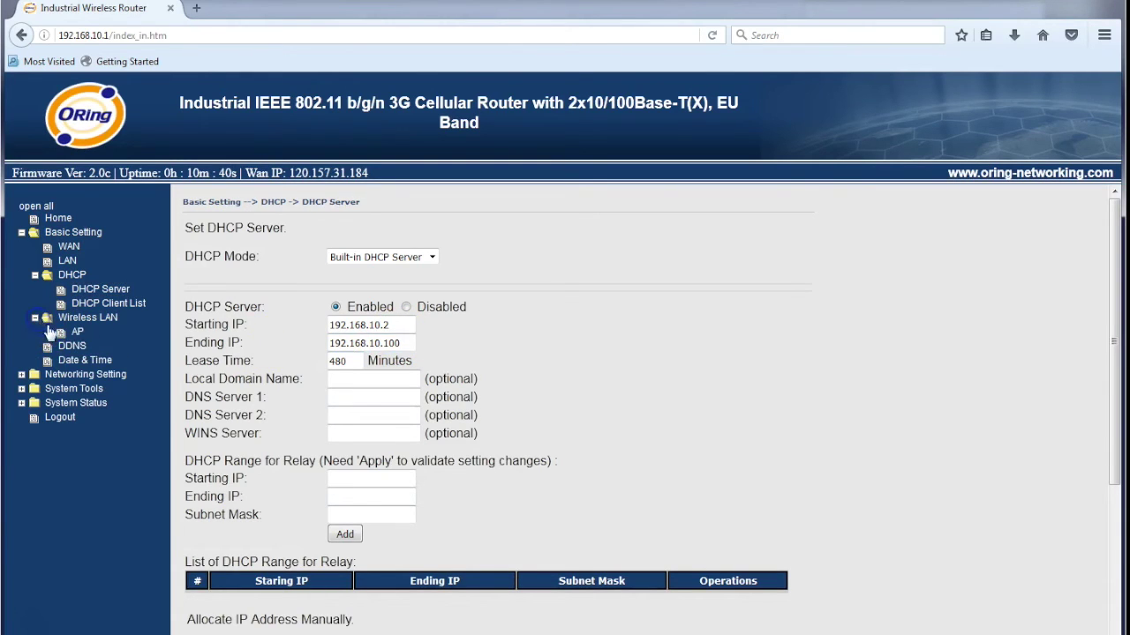
pyautogui.click(69, 346)
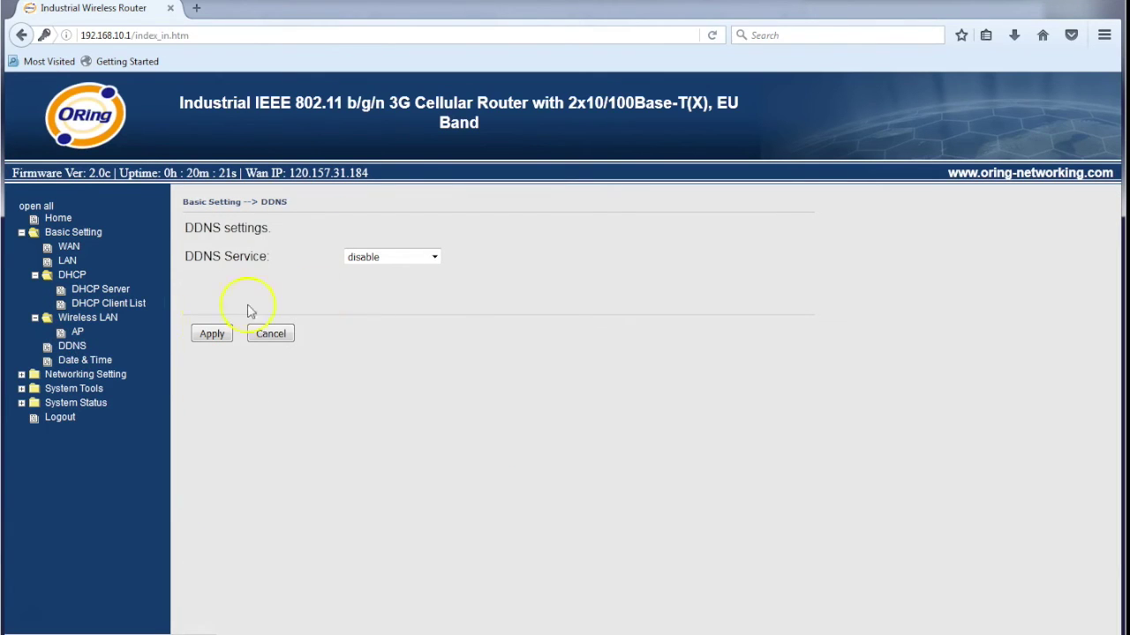
pyautogui.click(433, 257)
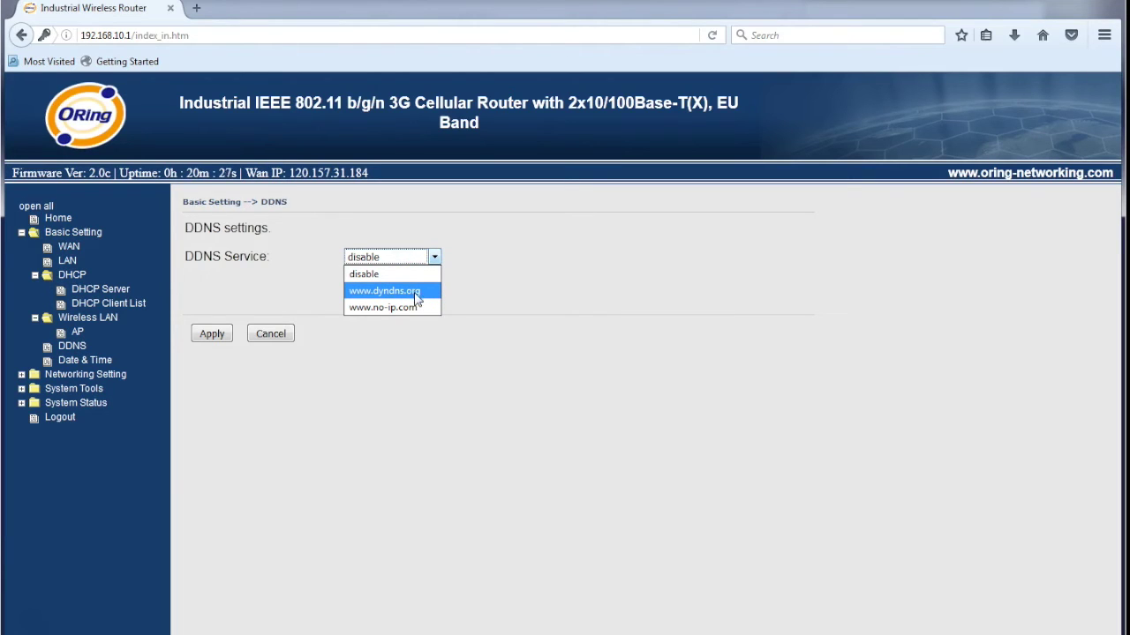
pyautogui.click(414, 295)
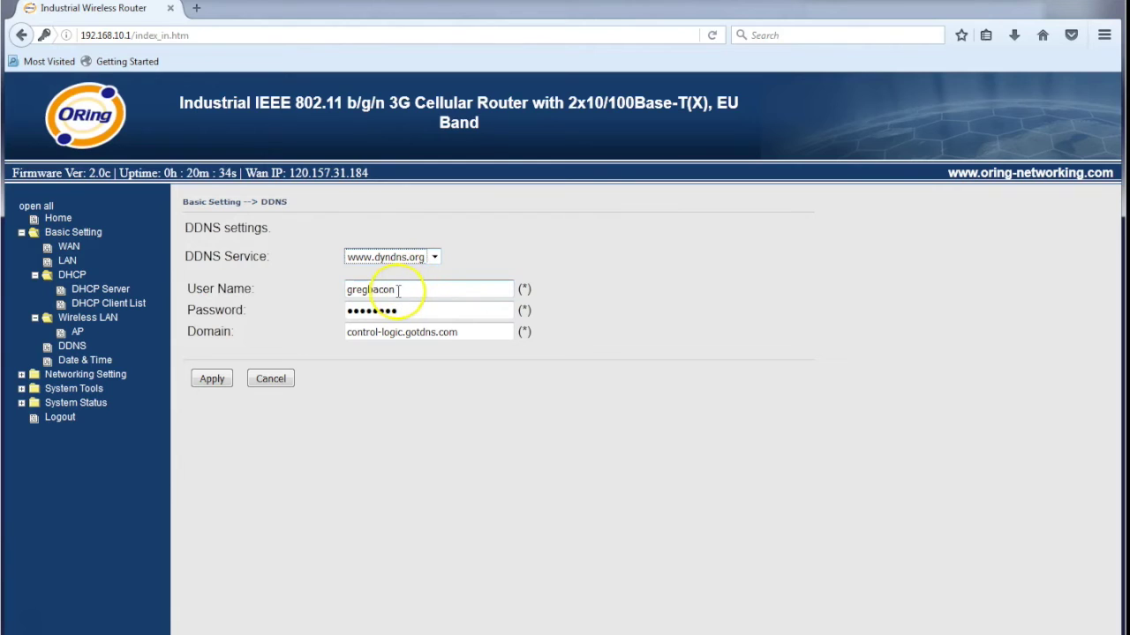
pyautogui.click(402, 290)
pyautogui.moveTo(401, 291); pyautogui.dragTo(344, 312)
pyautogui.click(472, 332)
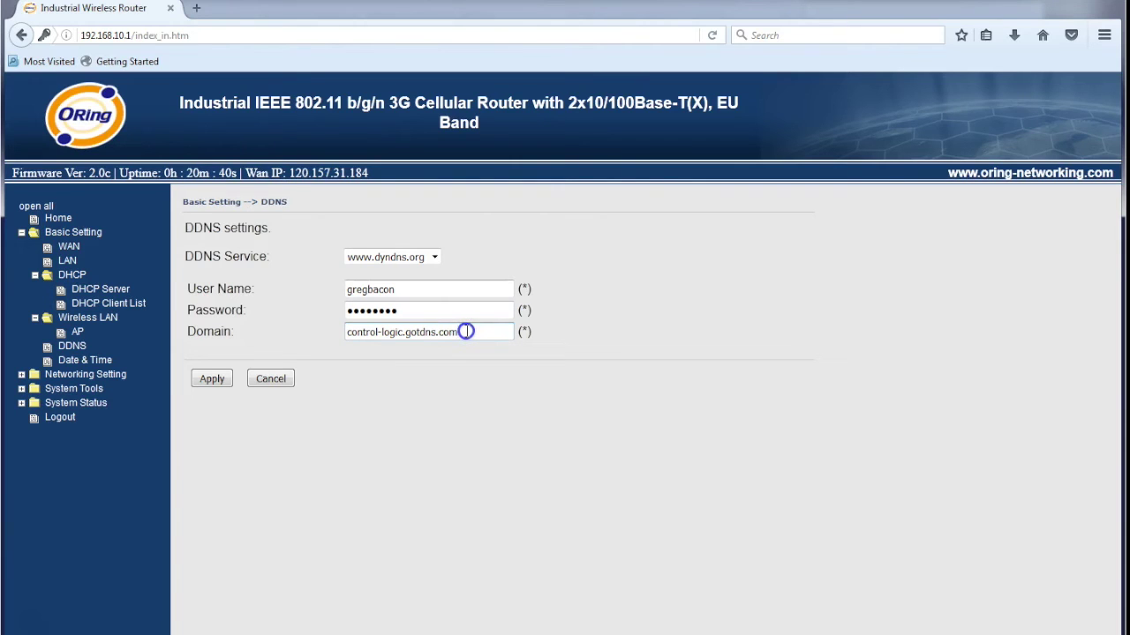
pyautogui.moveTo(466, 332); pyautogui.dragTo(330, 333)
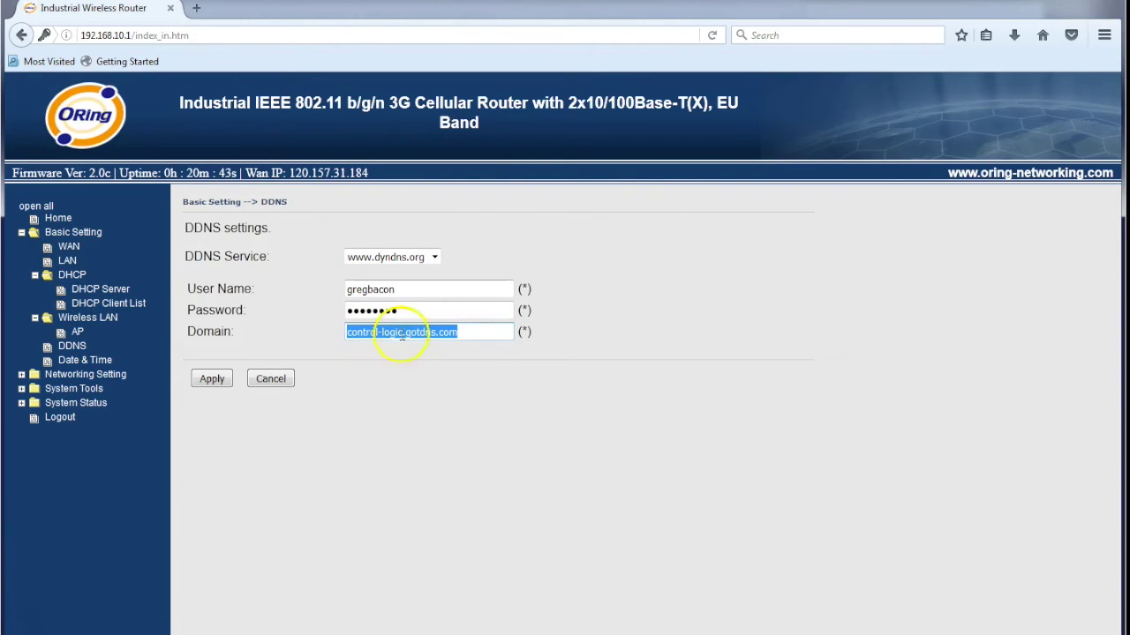
pyautogui.click(210, 380)
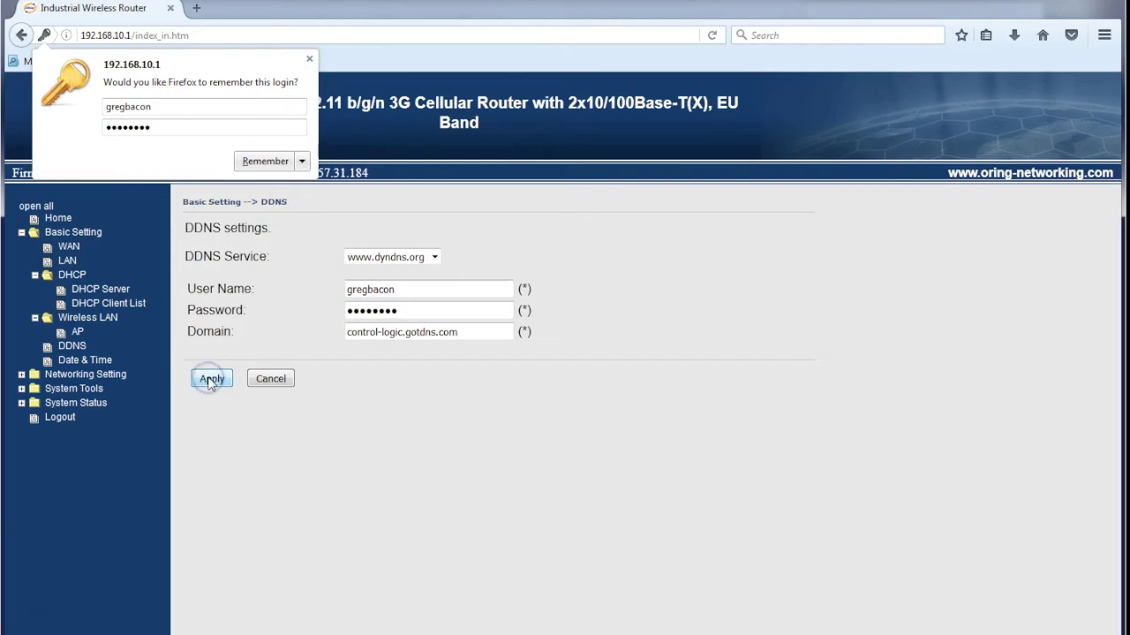
pyautogui.click(309, 59)
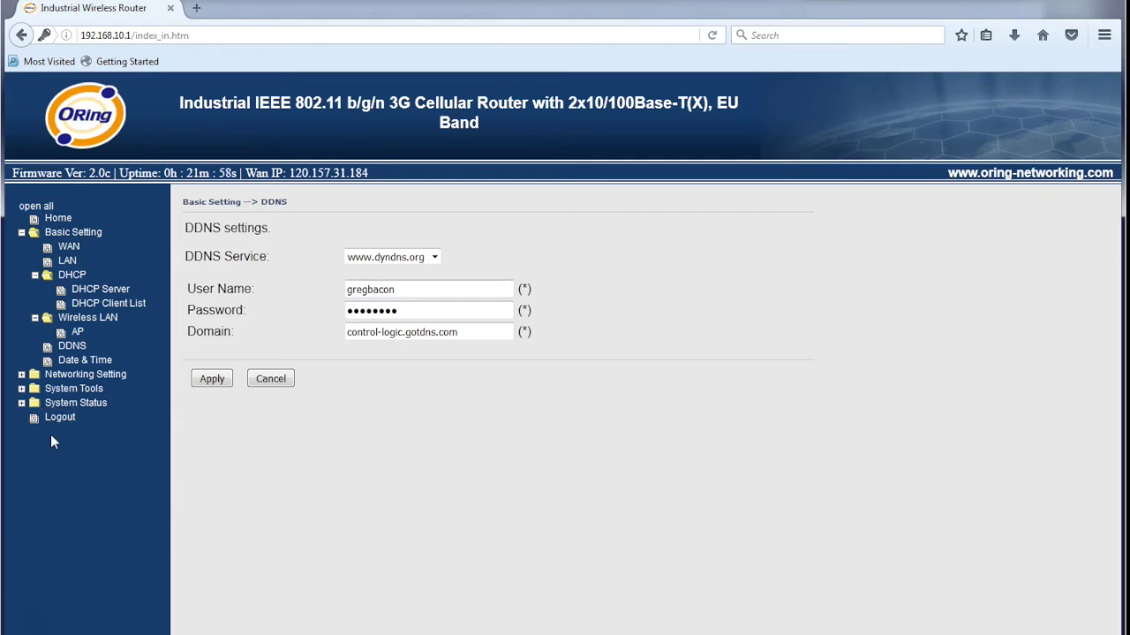
# Enable Remote Management with Allow Ping from WAN on and Management Port 81, then apply
pyautogui.click(21, 389)
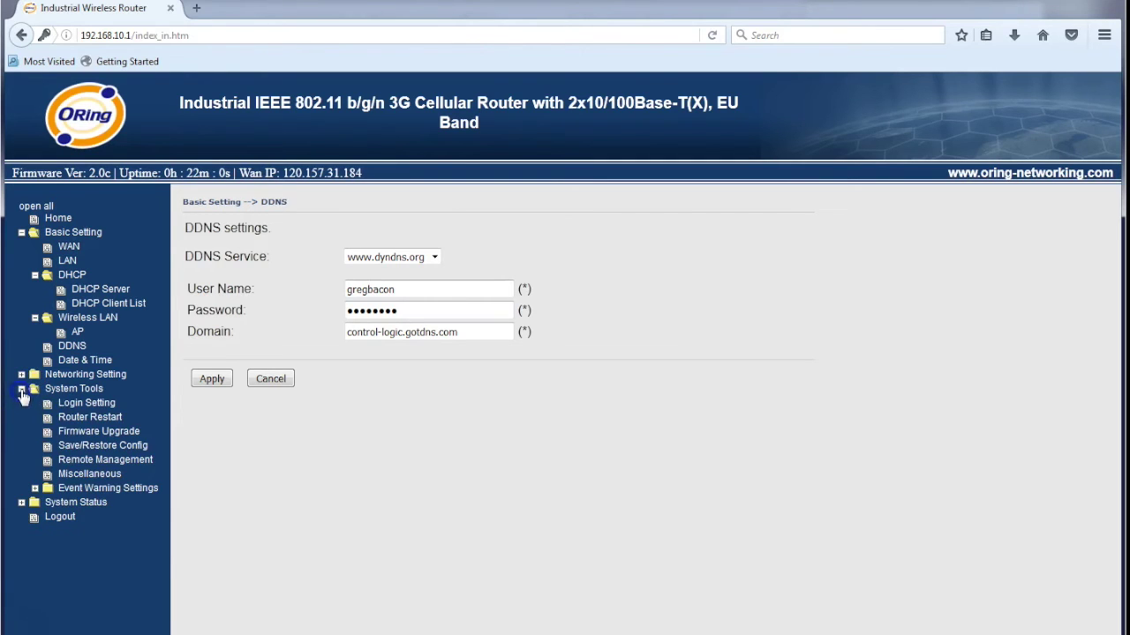
pyautogui.click(74, 461)
pyautogui.click(319, 265)
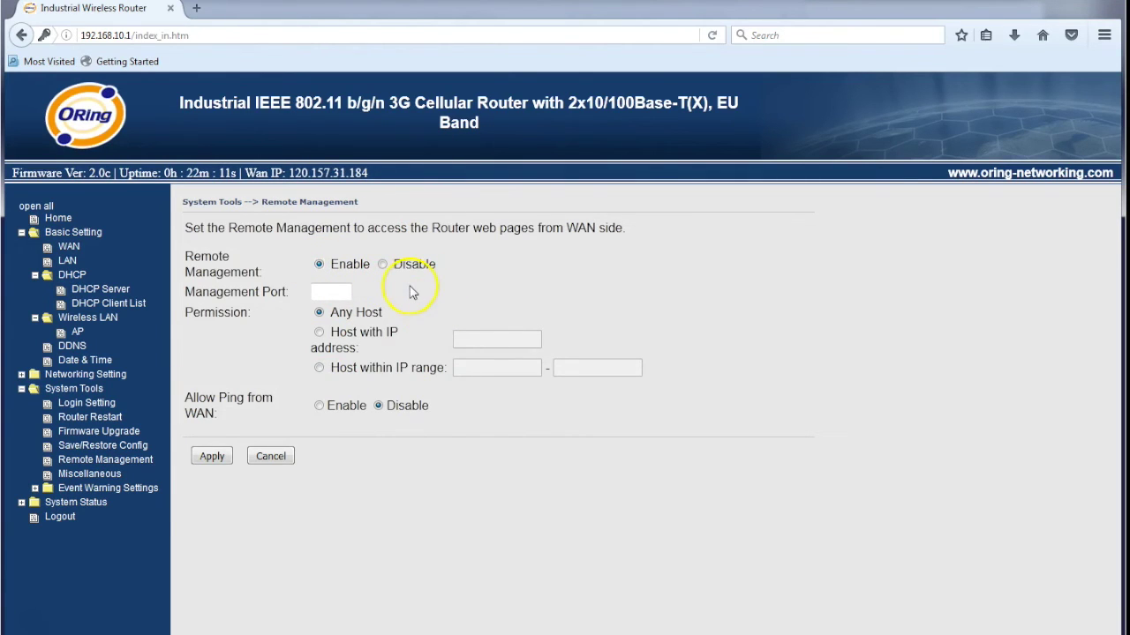
pyautogui.click(319, 405)
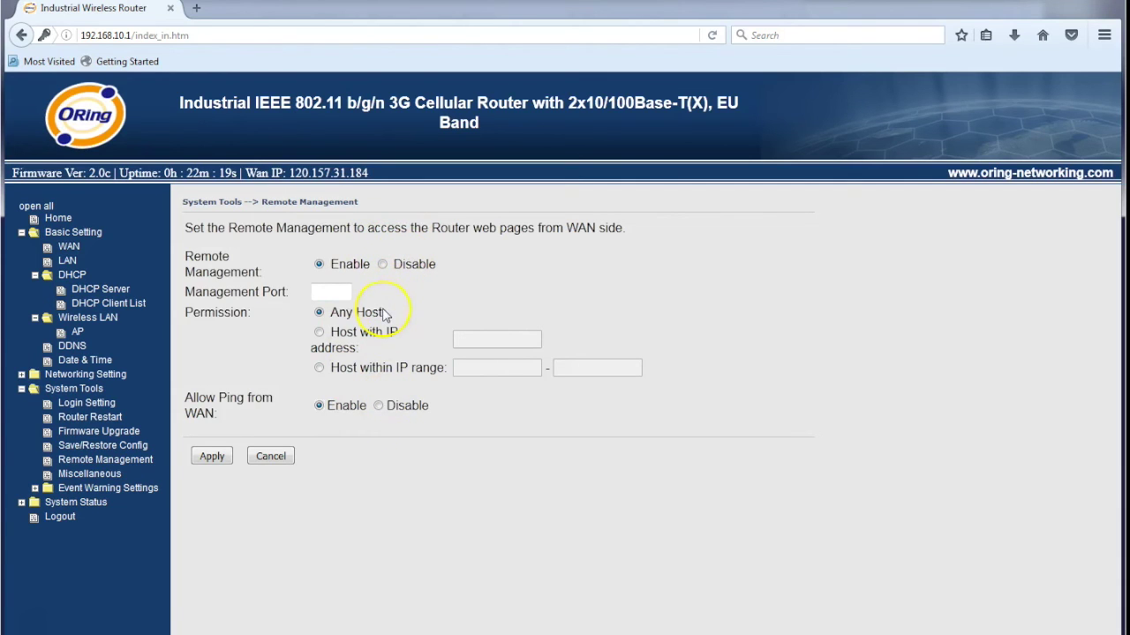
pyautogui.click(212, 458)
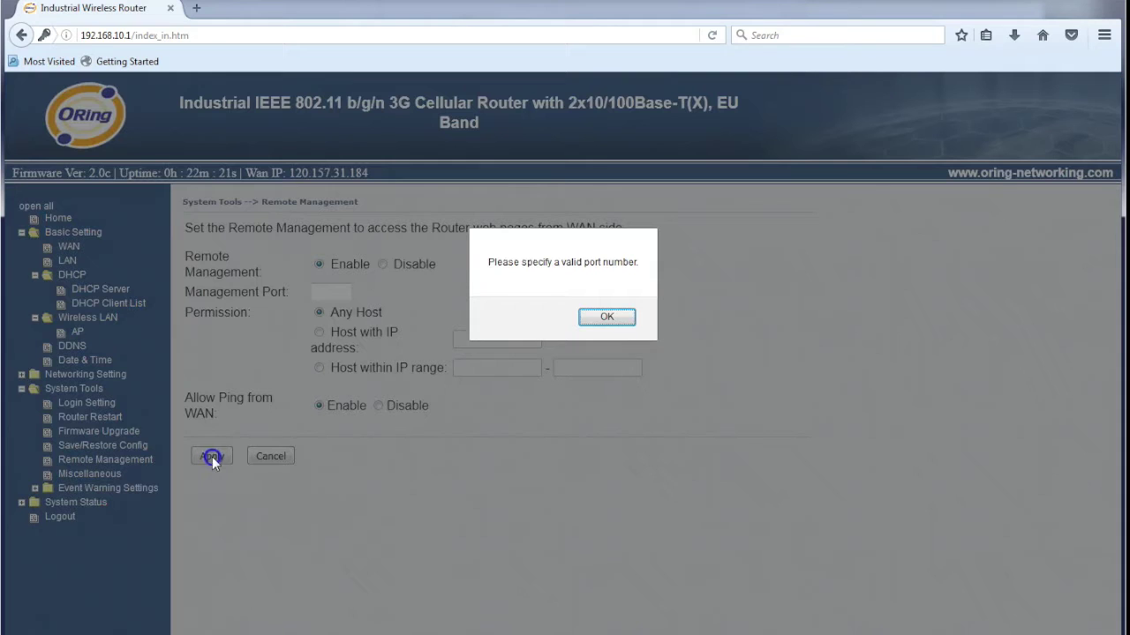
pyautogui.click(609, 318)
pyautogui.click(327, 293)
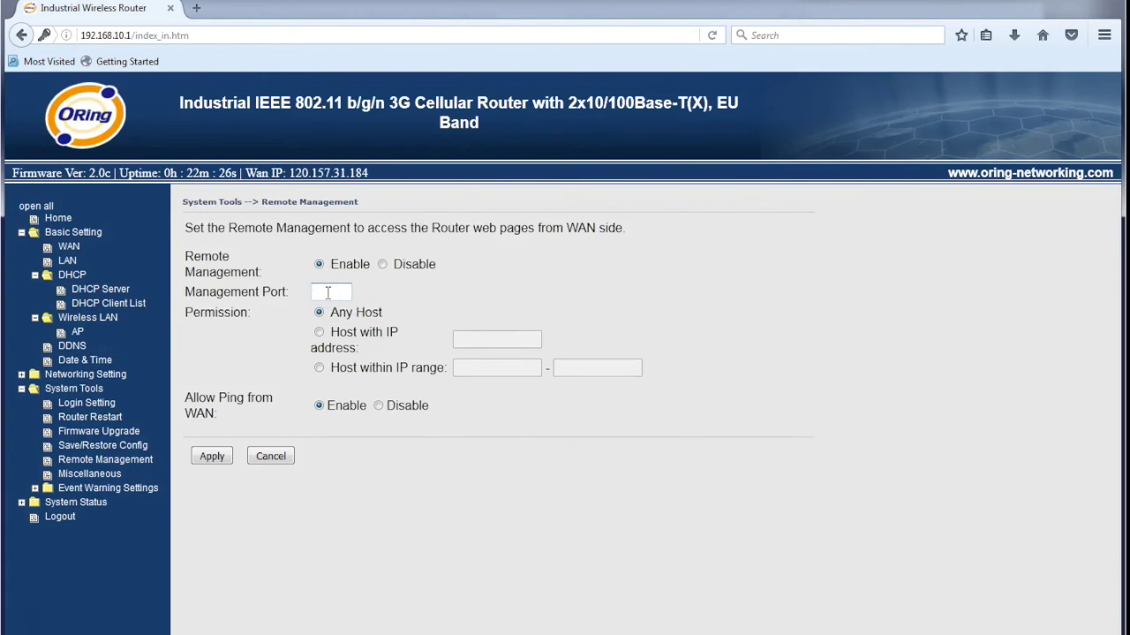
pyautogui.write('81')
pyautogui.click(217, 462)
# Ping 120.157.31.184 from the command prompt to confirm 4/4 replies, and select that WAN IP
pyautogui.hotkey('alt', 'Tab')
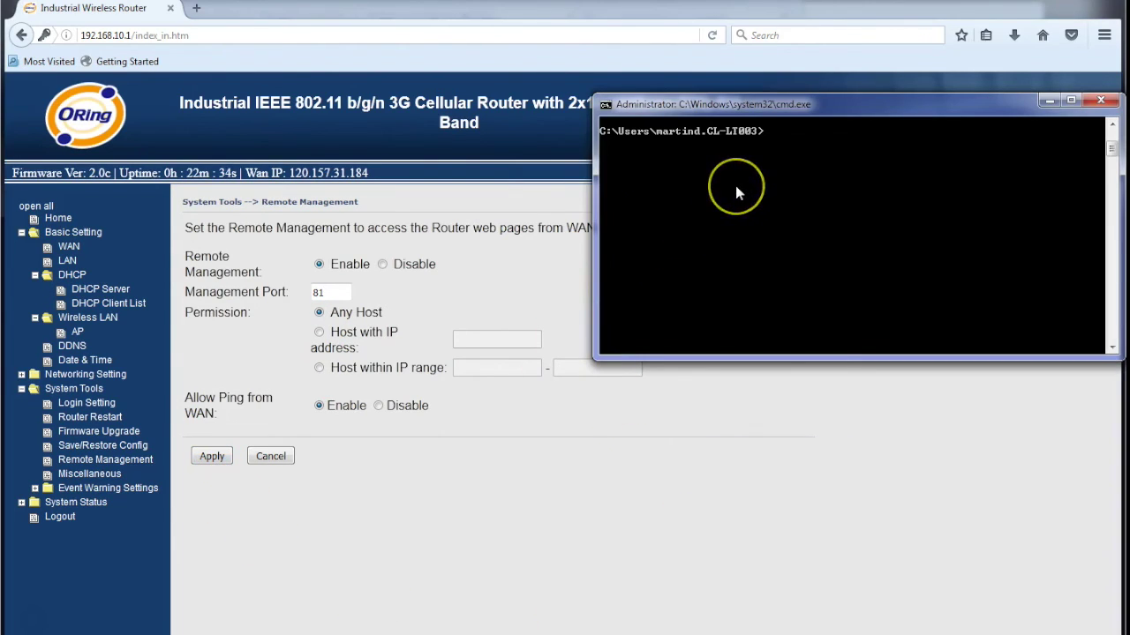
pyautogui.write('ping 120.')
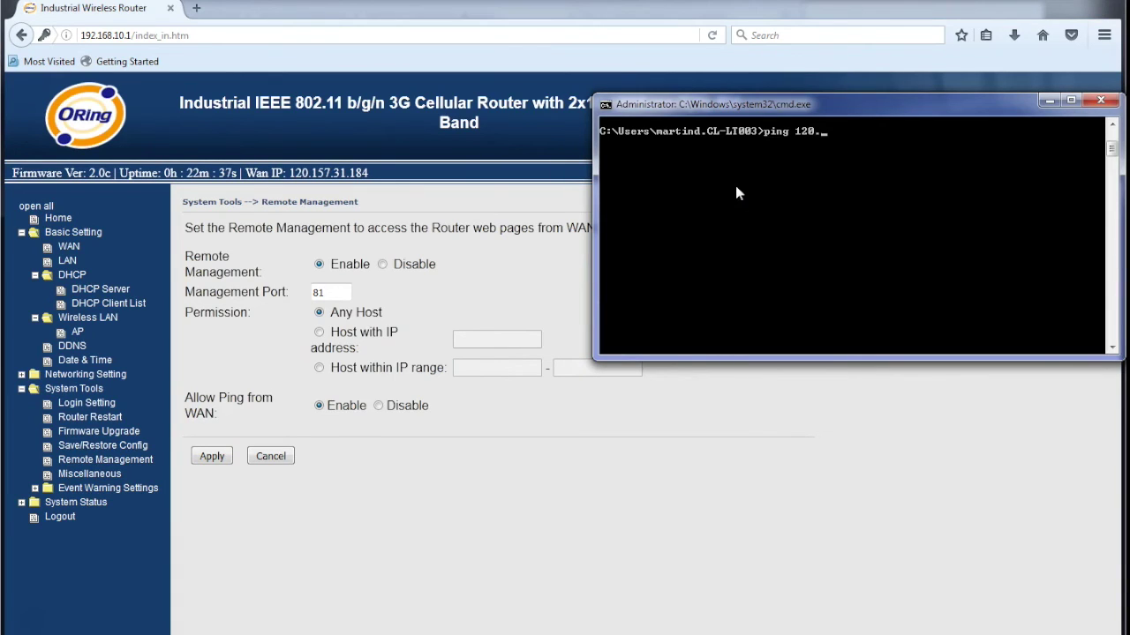
pyautogui.write('157.31.184')
pyautogui.press('Return')
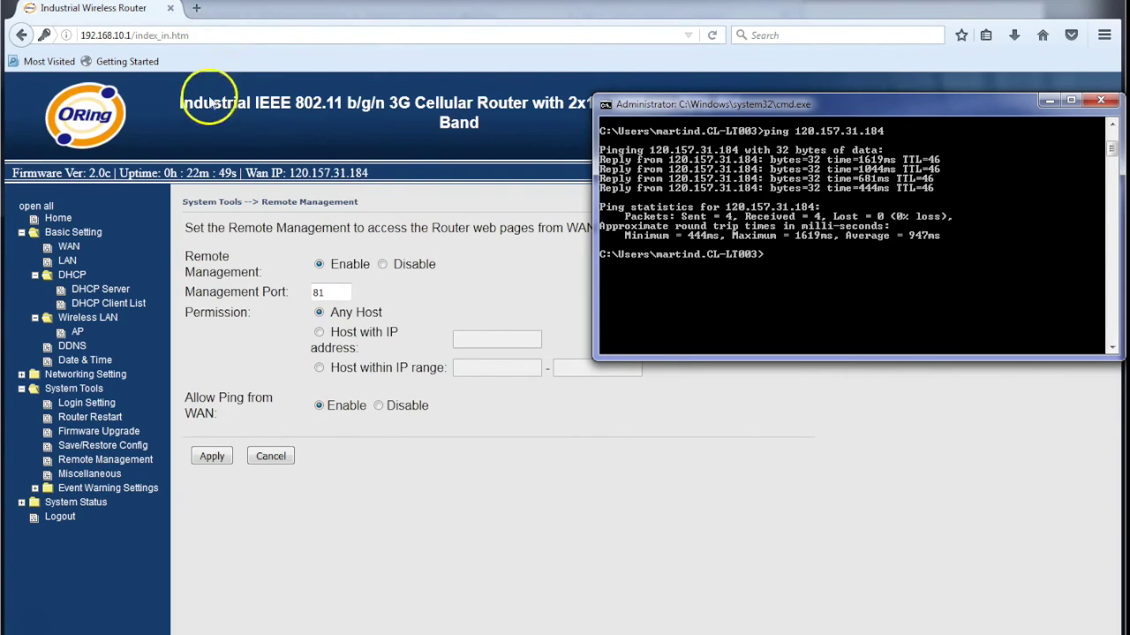
pyautogui.moveTo(291, 173); pyautogui.dragTo(374, 174)
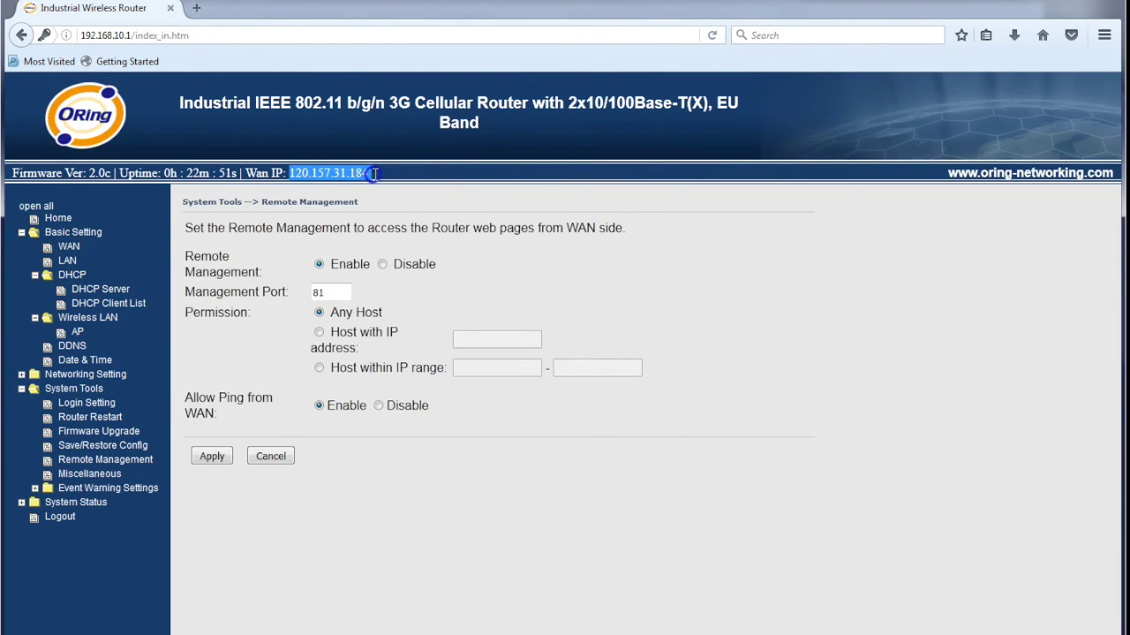
pyautogui.hotkey('ctrl', 'c')
pyautogui.click(198, 7)
pyautogui.hotkey('ctrl', 'v')
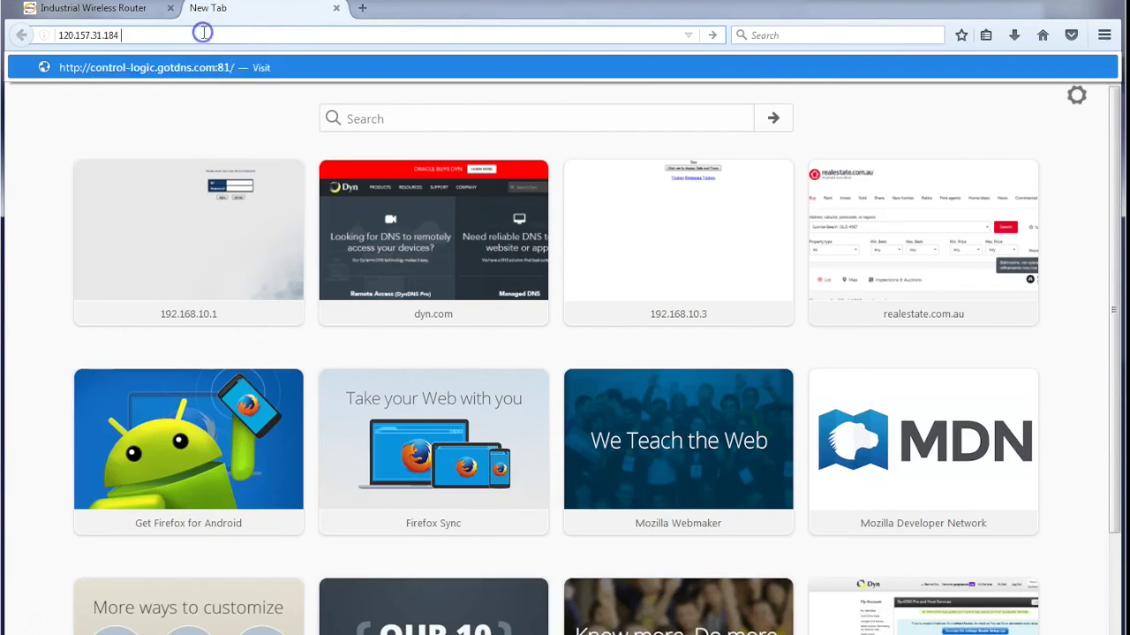
pyautogui.write(':8')
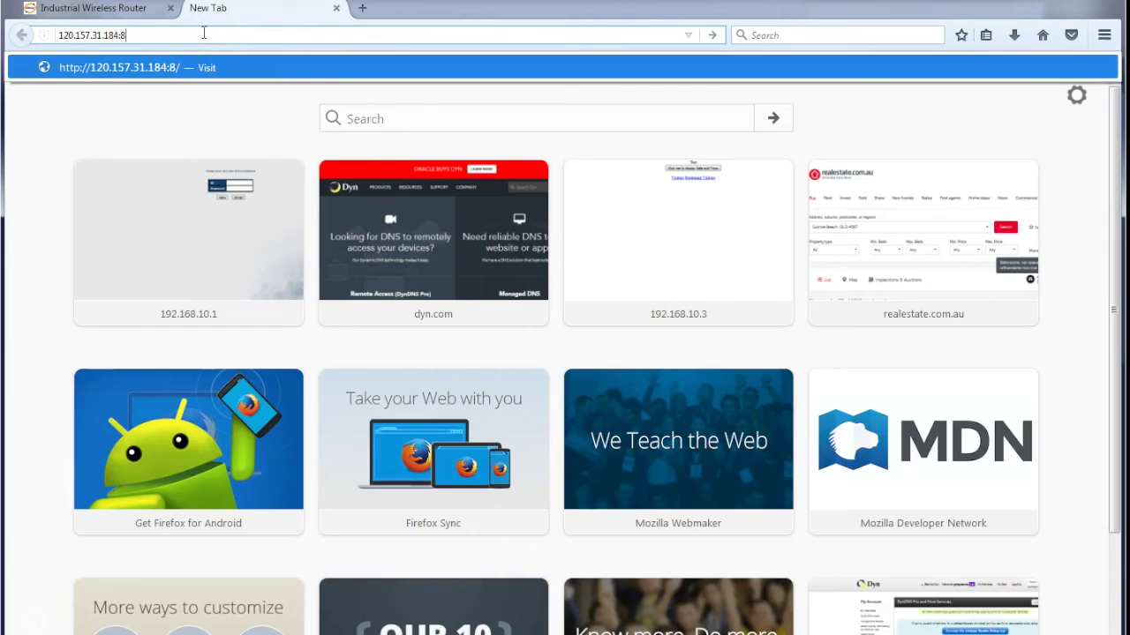
pyautogui.write('1')
pyautogui.press('Return')
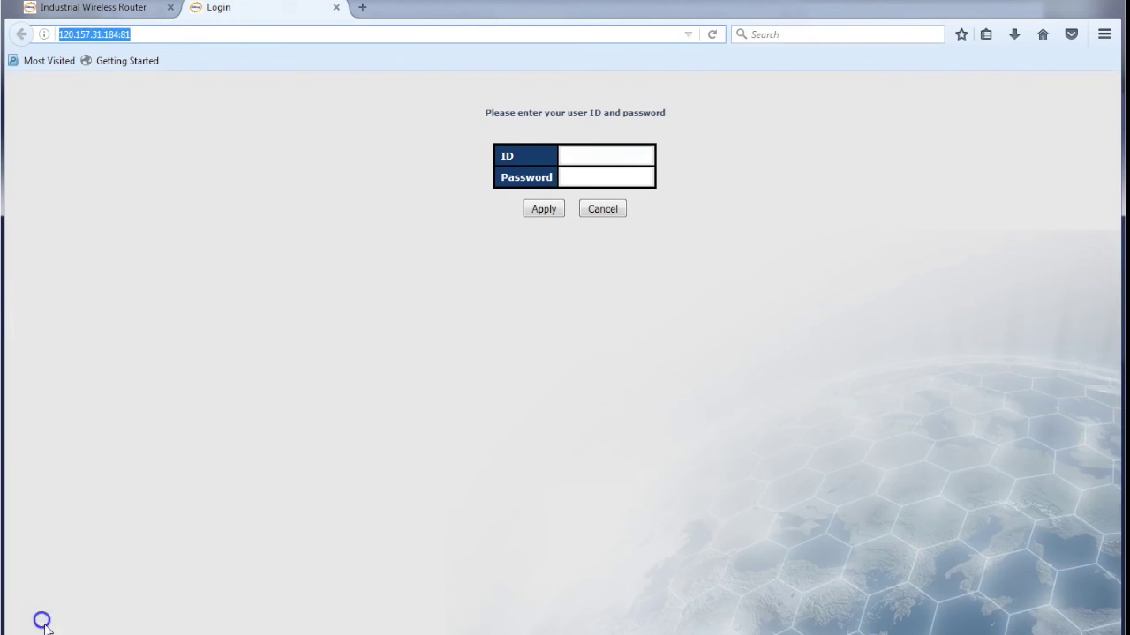
pyautogui.click(362, 7)
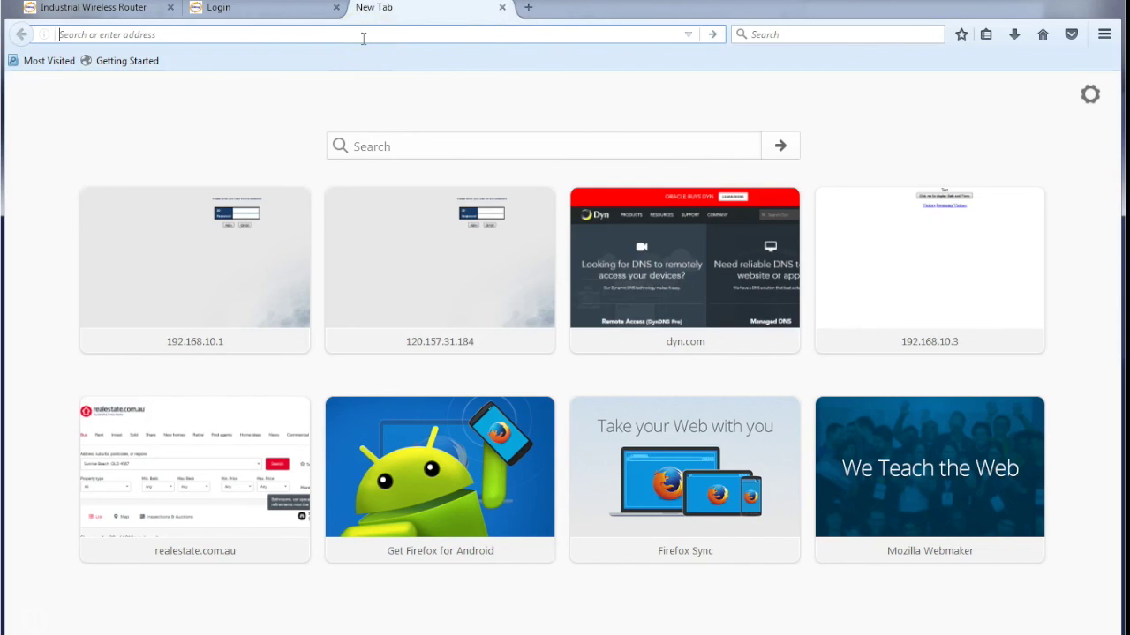
# Go to control-logic.gotdns.com:81 in the blank tab
pyautogui.write('control-')
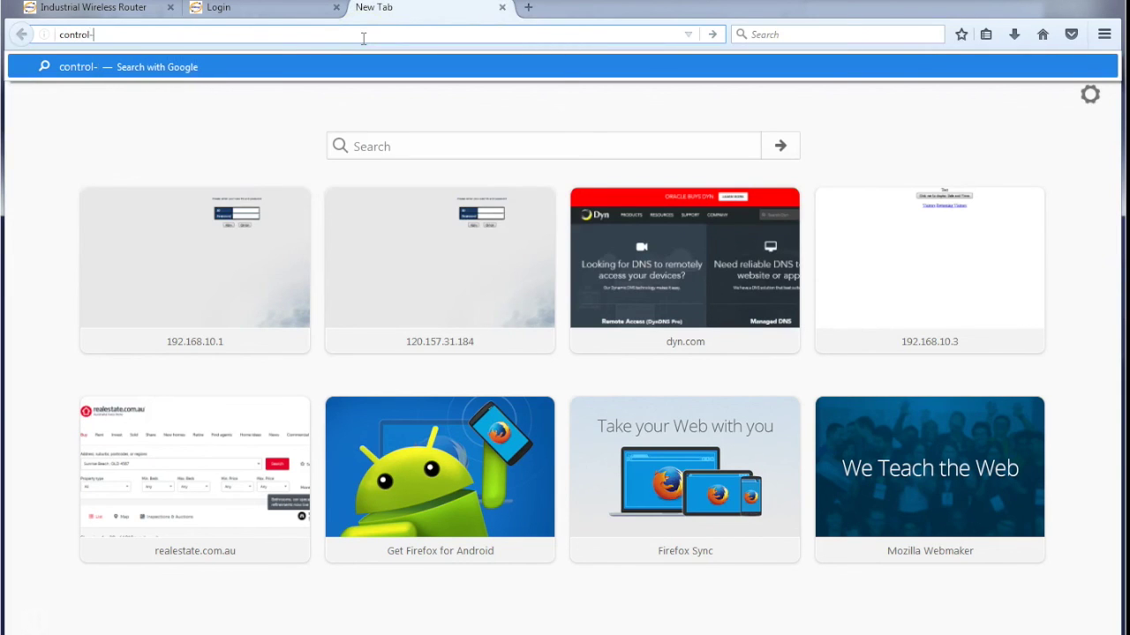
pyautogui.write('logic.')
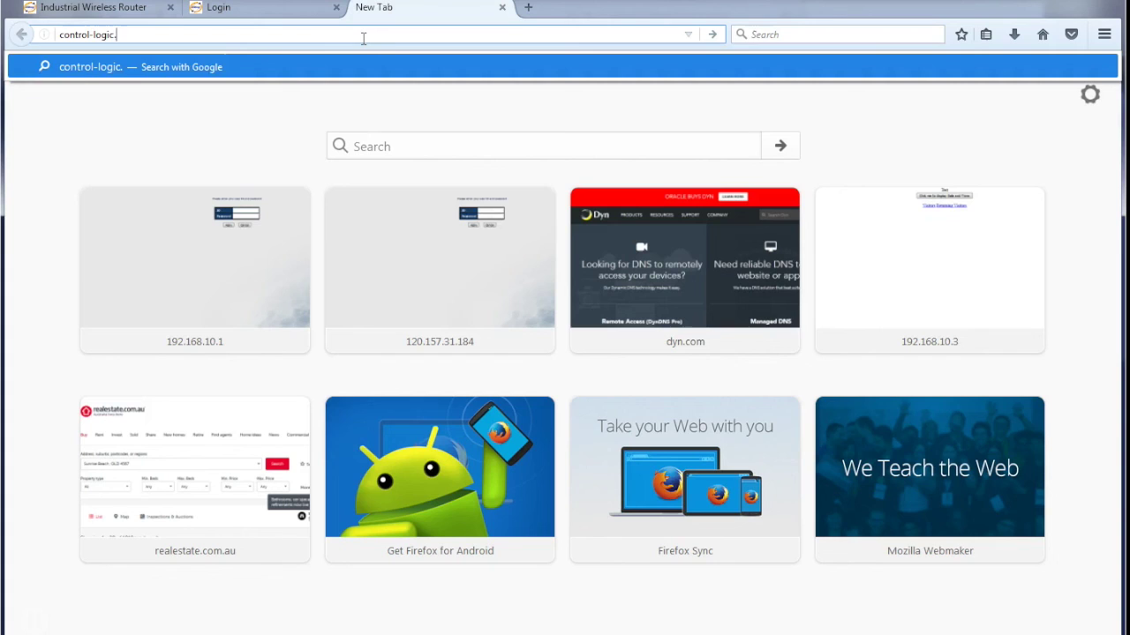
pyautogui.write('gotdns.')
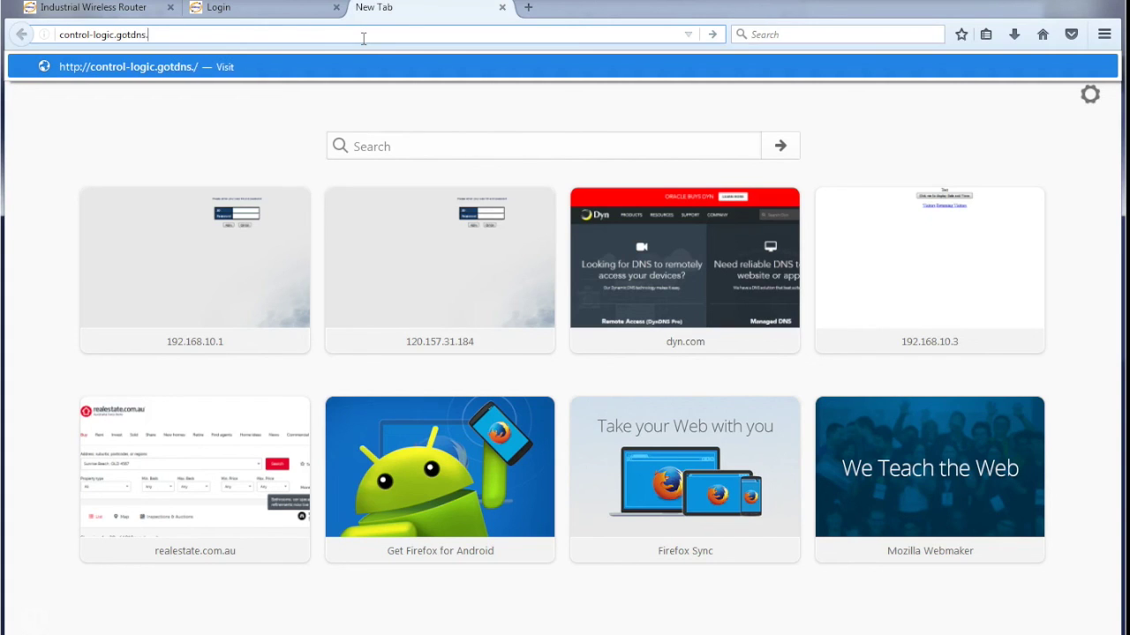
pyautogui.write('com:81')
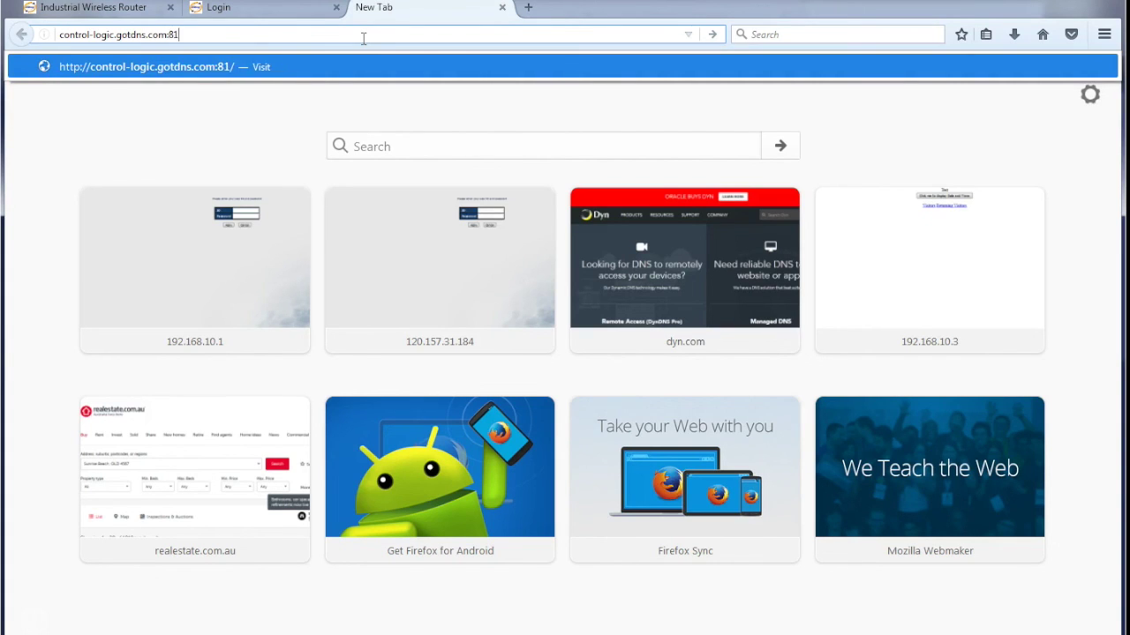
pyautogui.press('Return')
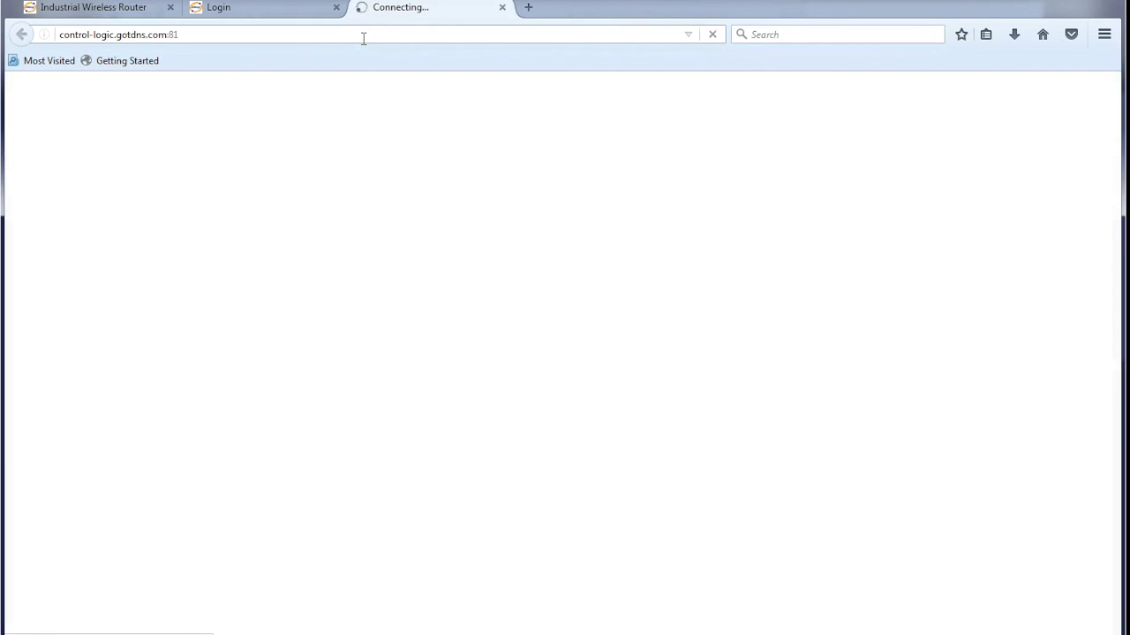